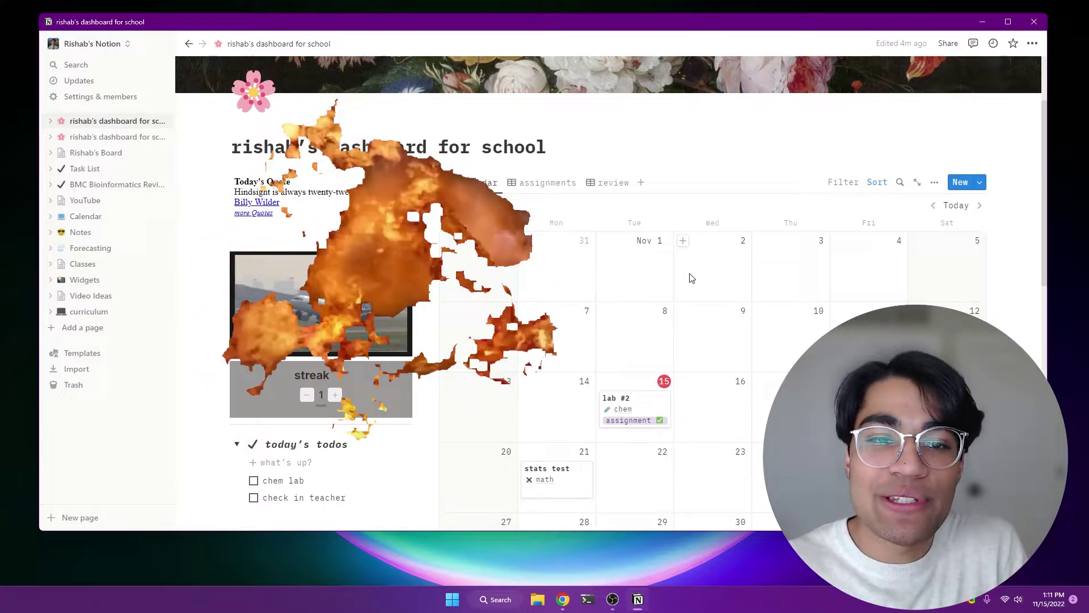
Scroll through the school dashboard to look over its sections.
scroll(691, 278, "down", 6)
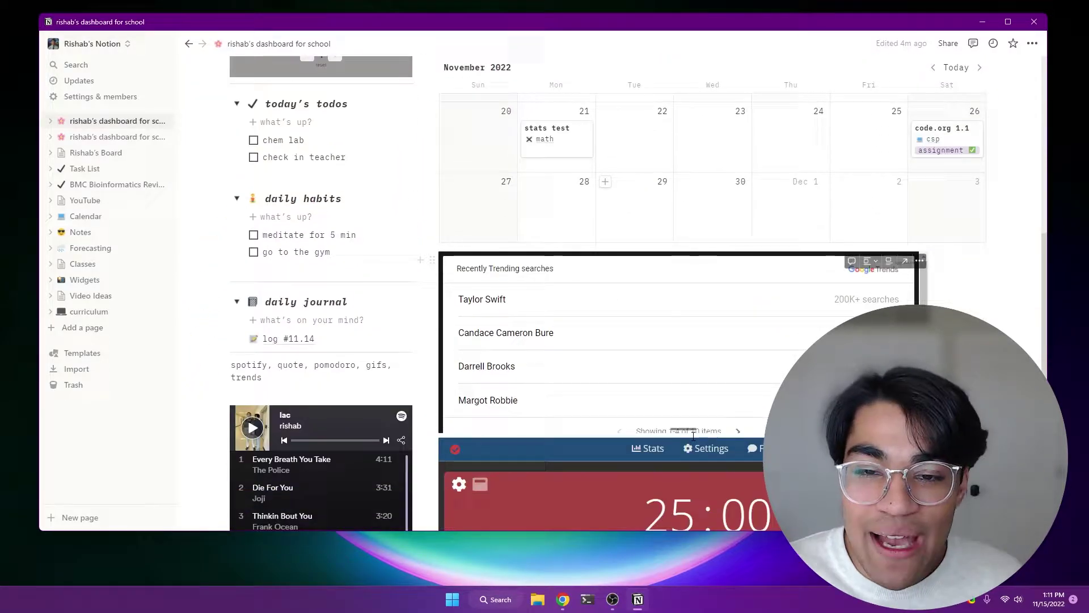
scroll(605, 426, "down", 2)
scroll(354, 334, "down", 2)
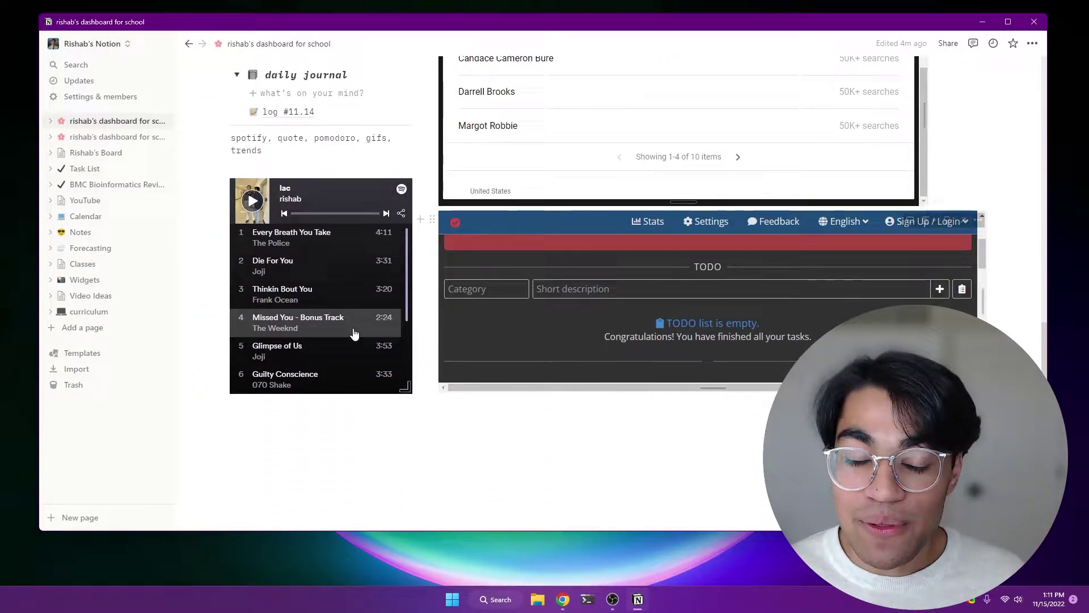
scroll(437, 408, "up", 2)
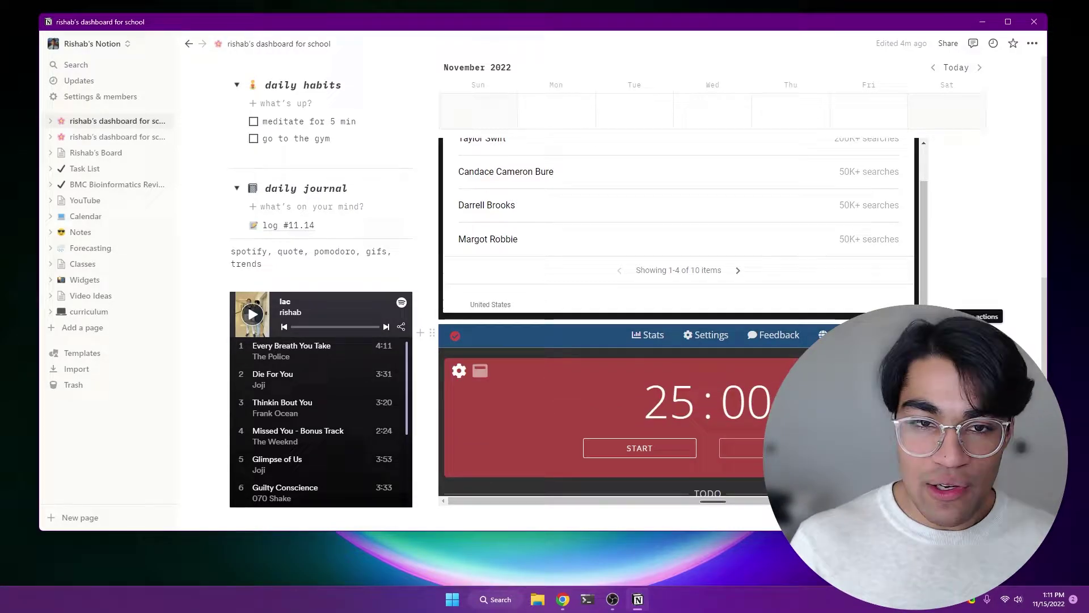
scroll(624, 284, "up", 6)
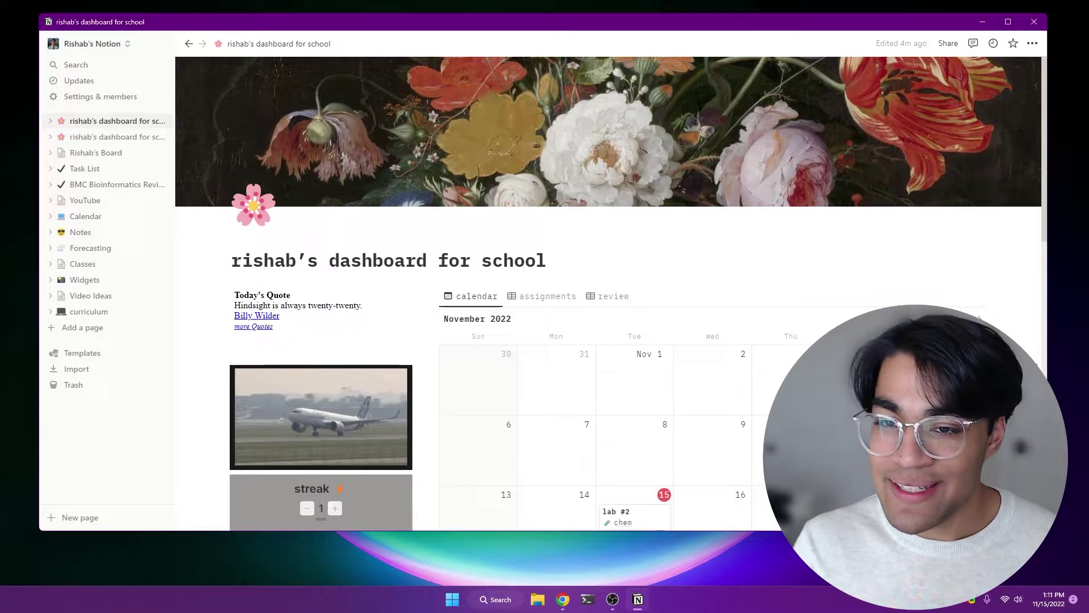
scroll(617, 284, "down", 1)
scroll(617, 284, "up", 1)
scroll(617, 283, "down", 3)
Switch the dashboard database to the assignments table, then to its review view.
left_click(542, 125)
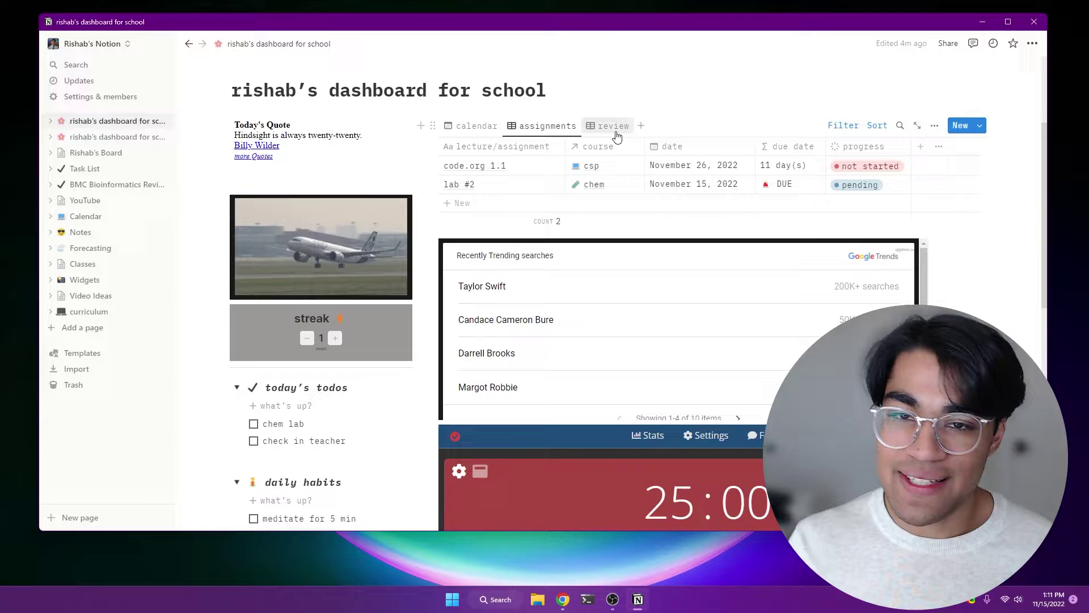
left_click(616, 132)
scroll(758, 114, "up", 3)
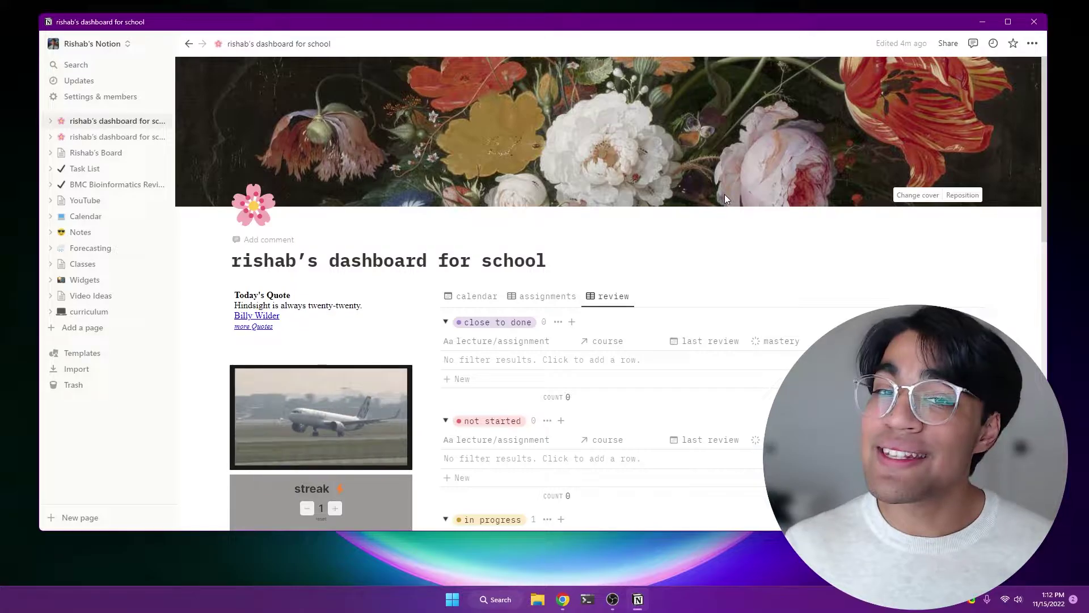
scroll(732, 193, "down", 5)
scroll(738, 188, "up", 4)
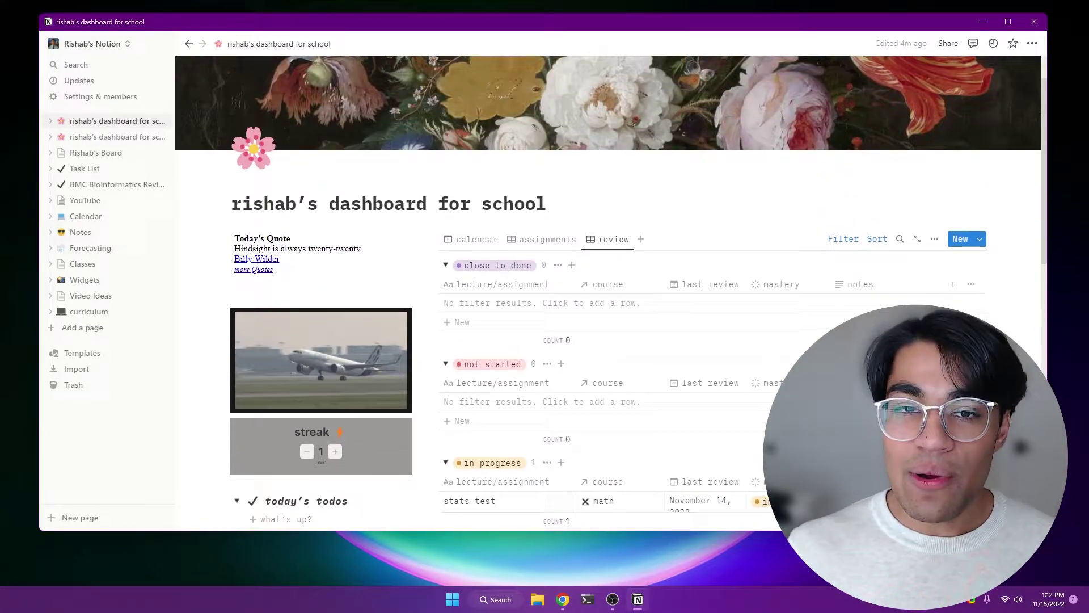
scroll(732, 193, "down", 6)
scroll(732, 193, "up", 5)
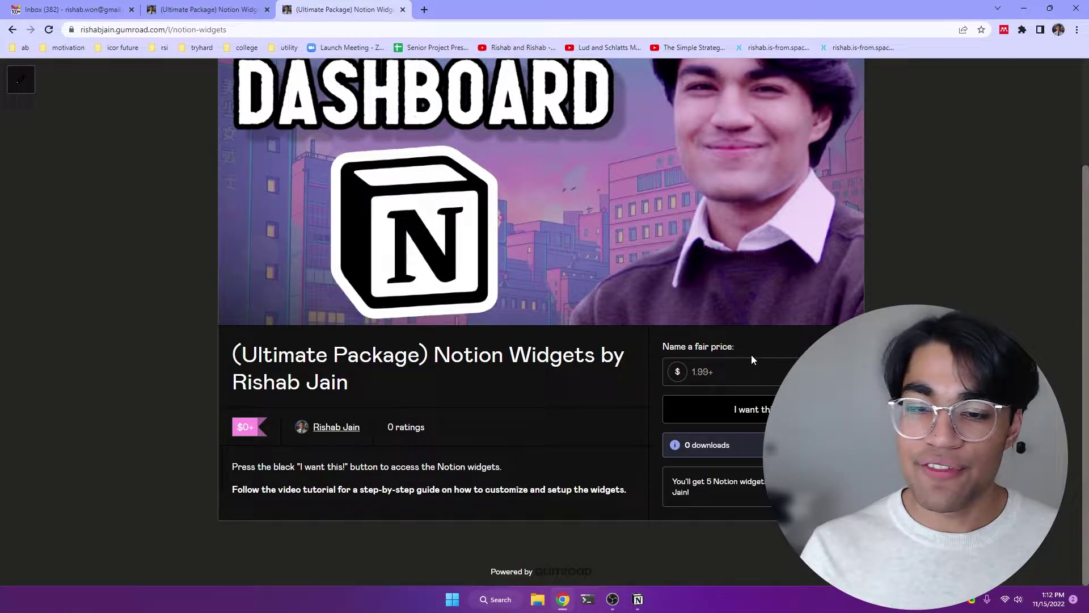
Switch to the Gumroad page listing the purchased widget codes.
key("ctrl+shift+Tab")
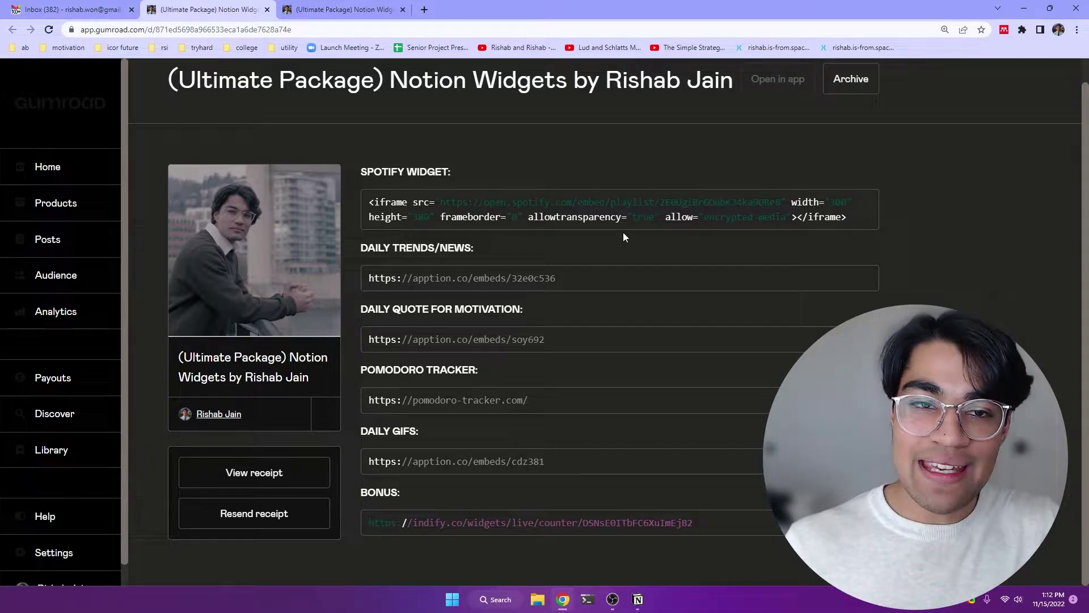
Close the extra product tab, copy the Spotify widget's iframe code, and return to Notion.
left_click(403, 9)
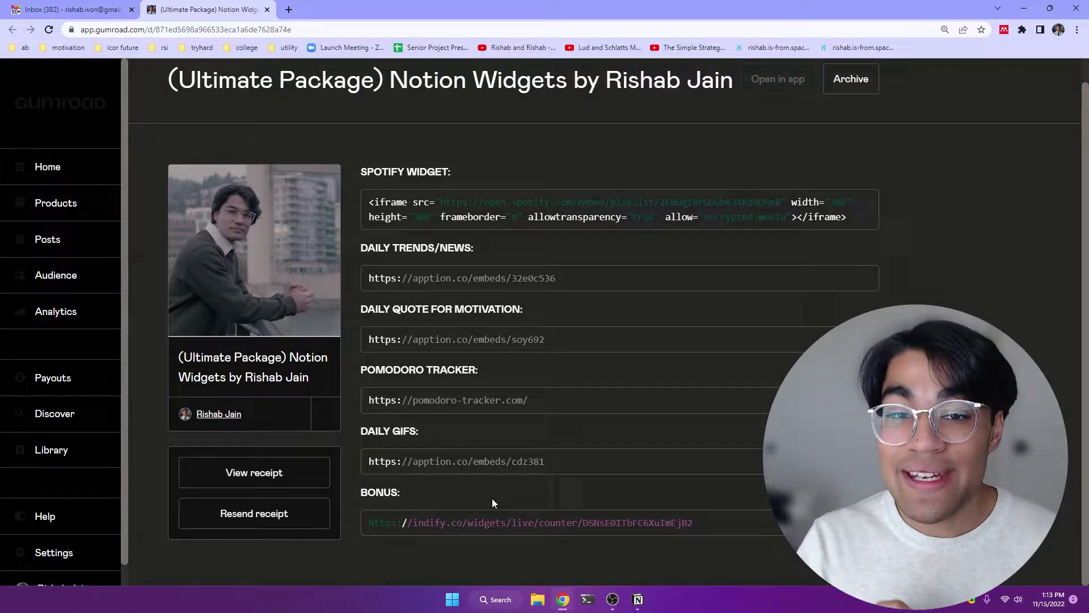
triple_click(522, 210)
right_click(523, 218)
left_click(544, 229)
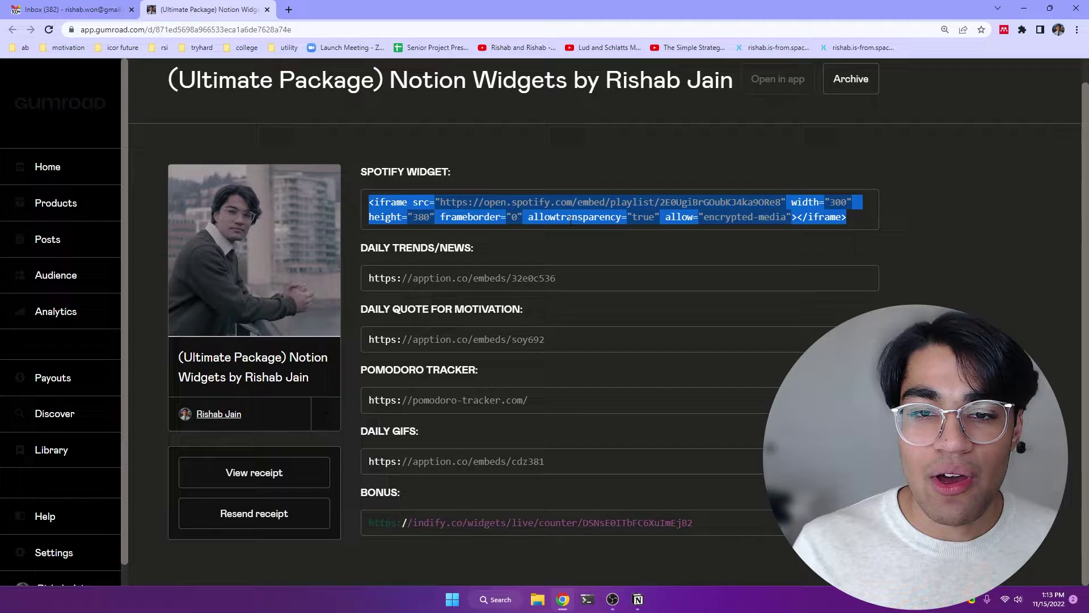
key("alt+Tab")
Open the copy of the school dashboard.
left_click(121, 137)
scroll(372, 362, "down", 5)
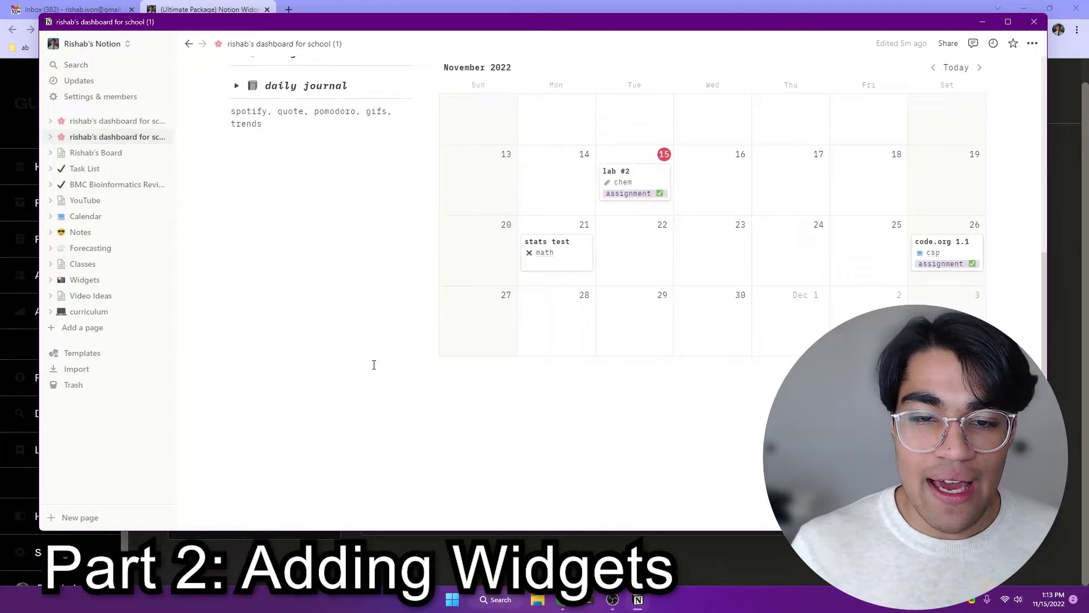
scroll(368, 367, "up", 5)
scroll(369, 367, "down", 5)
Embed the Spotify iframe code in a new block under the widget notes and open its menu.
left_click(367, 364)
scroll(397, 384, "up", 4)
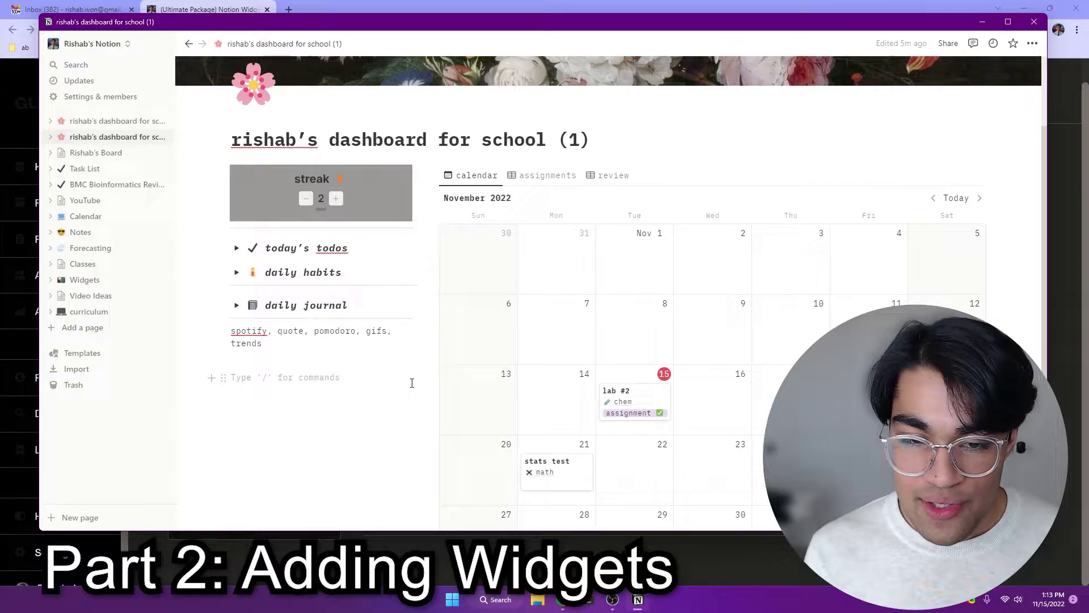
type("/embe")
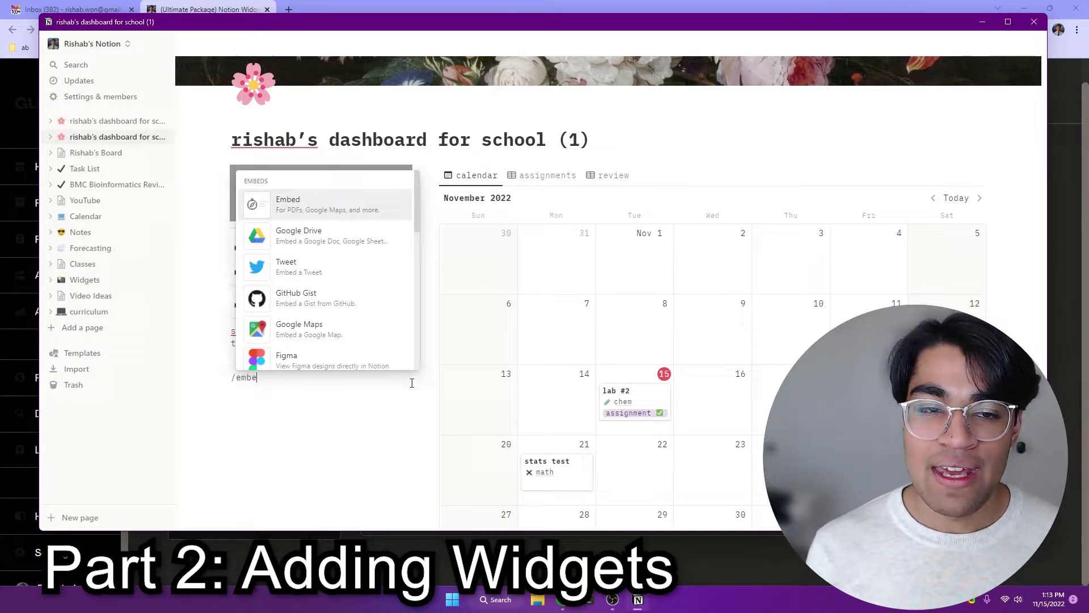
key("Return")
key("ctrl+v")
key("Return")
scroll(408, 370, "down", 2)
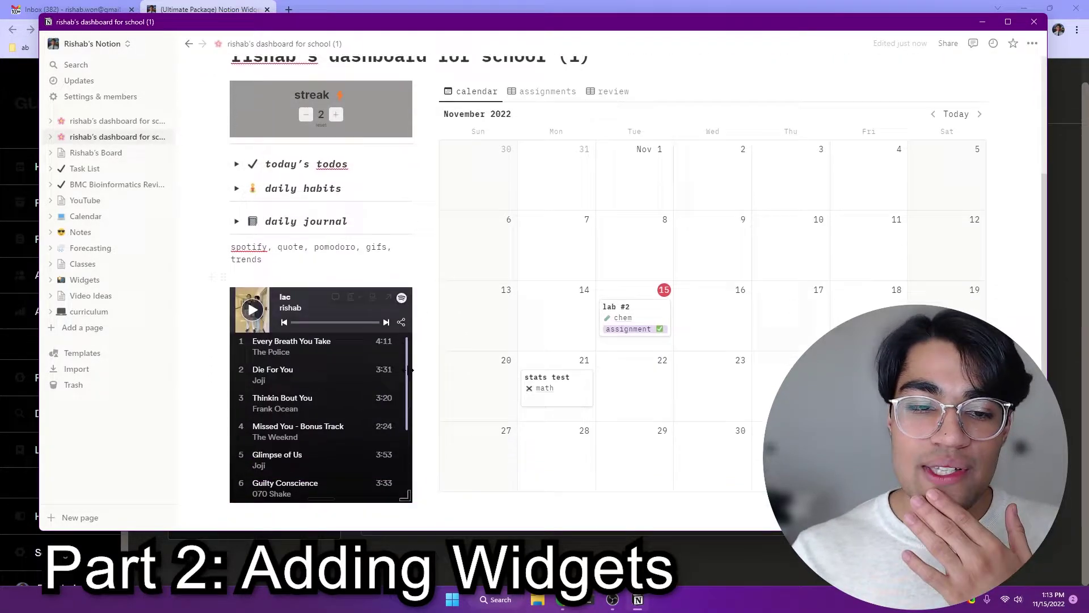
scroll(409, 370, "down", 2)
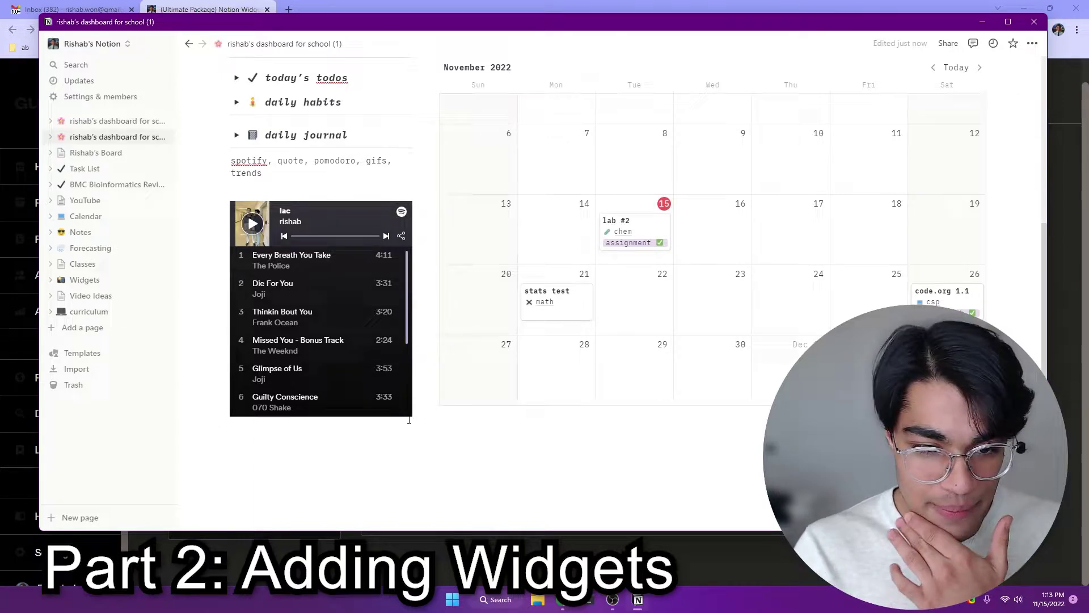
mouse_move(410, 417)
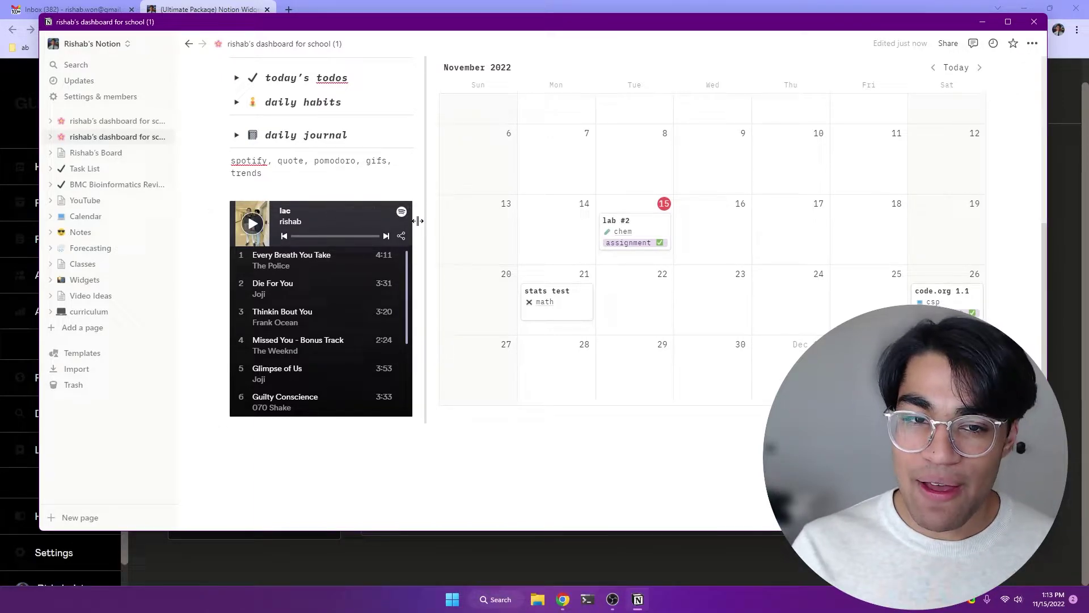
left_click(403, 211)
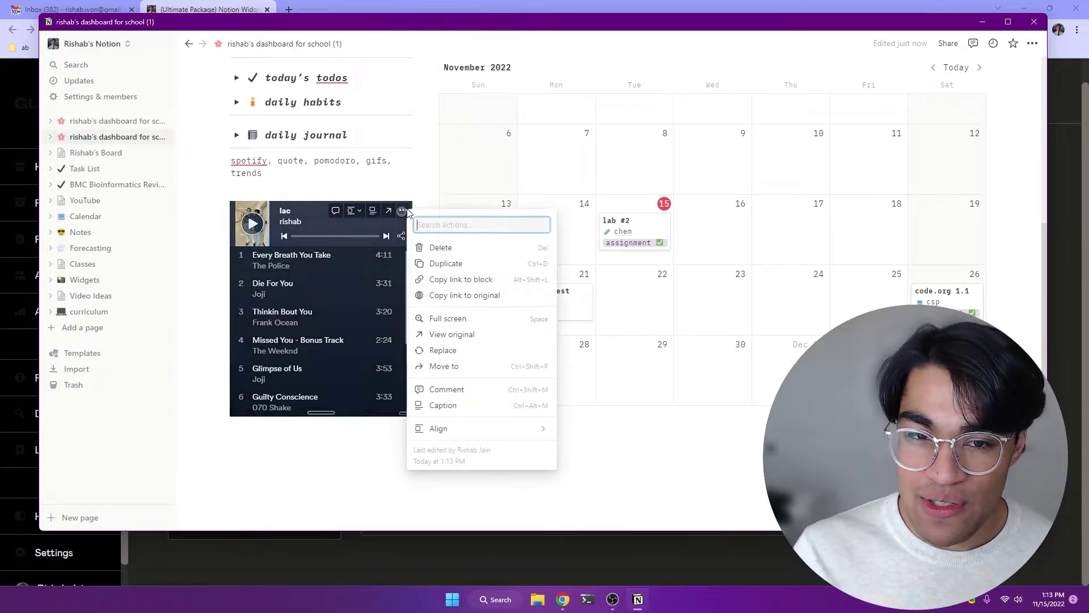
Delete the Spotify embed and paste the iframe code as plain text instead.
left_click(450, 248)
left_click(276, 234)
key("ctrl+v")
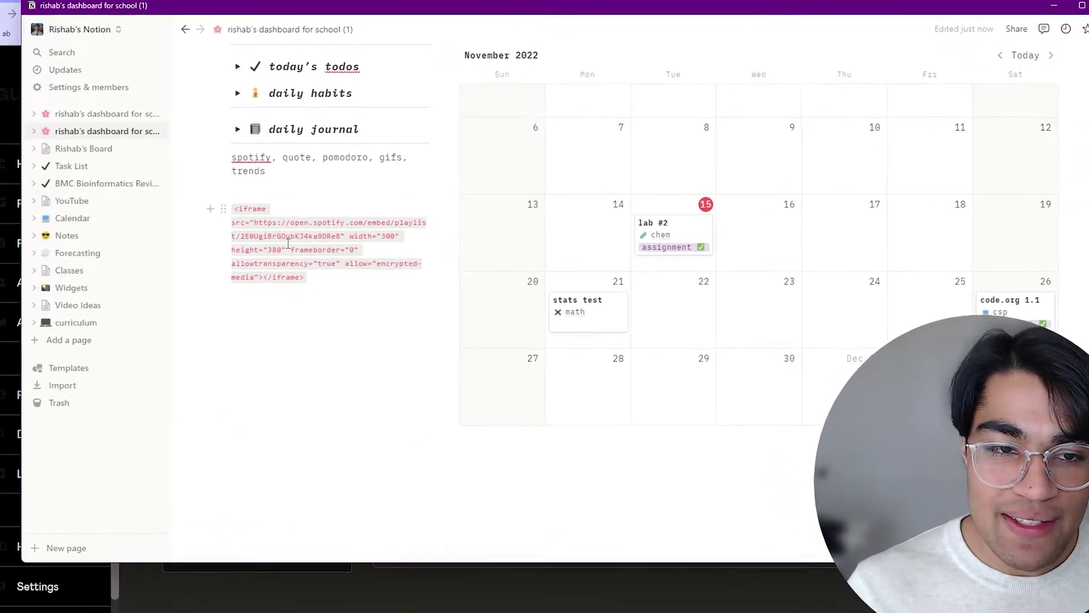
Inspect the playlist ID in the pasted code, then delete the whole iframe code block.
double_click(288, 242)
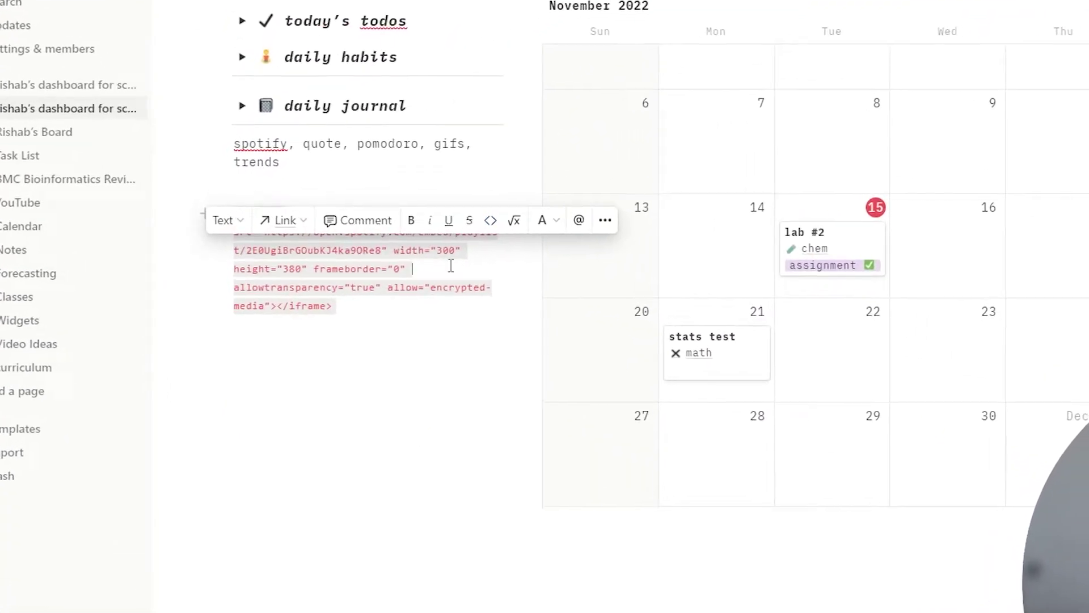
left_click(359, 233)
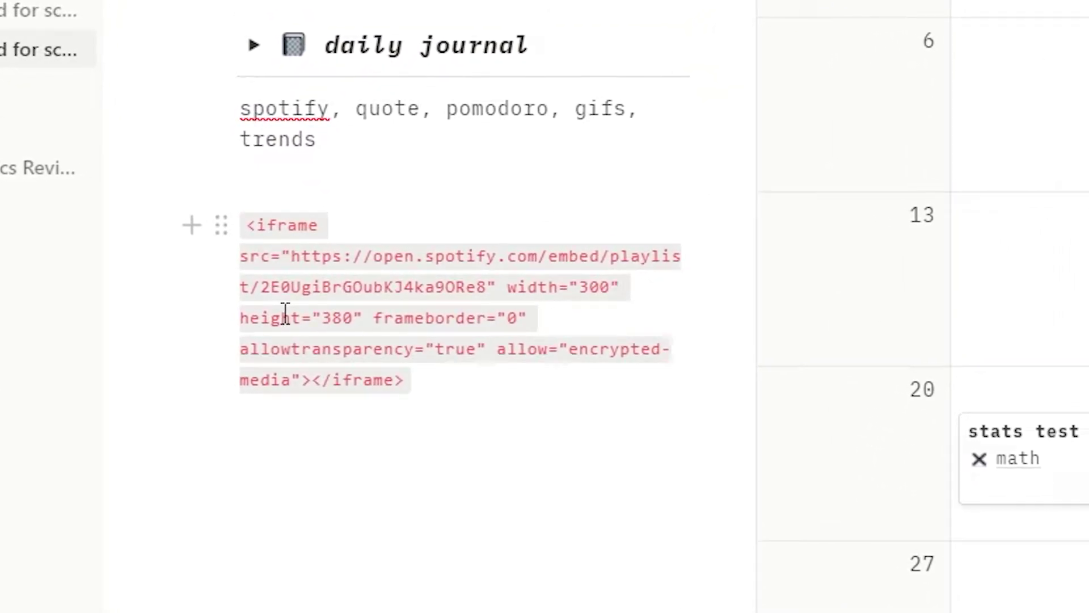
double_click(278, 280)
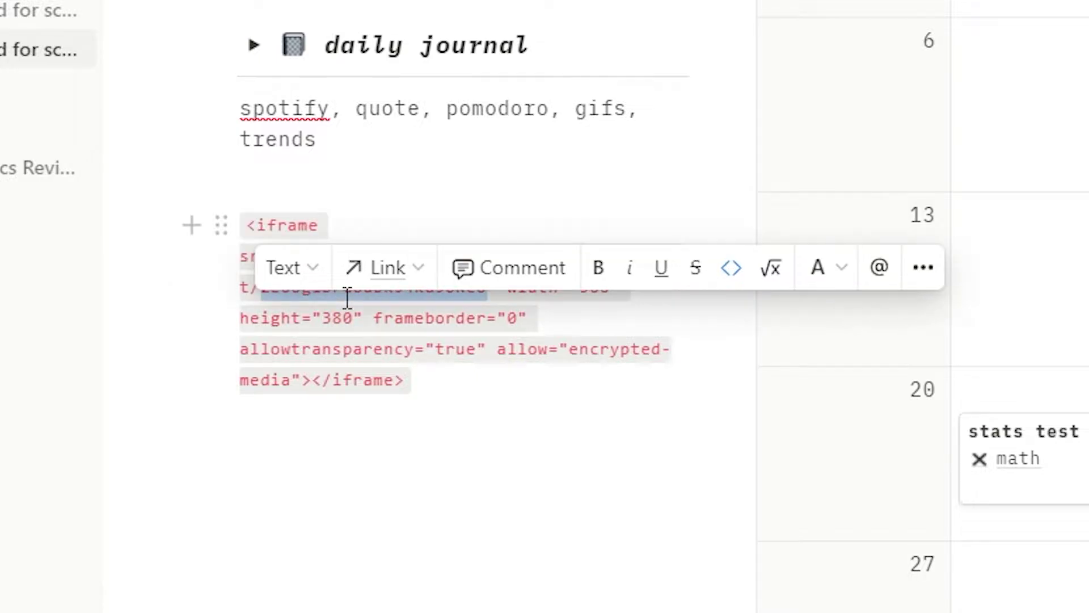
left_click(366, 347)
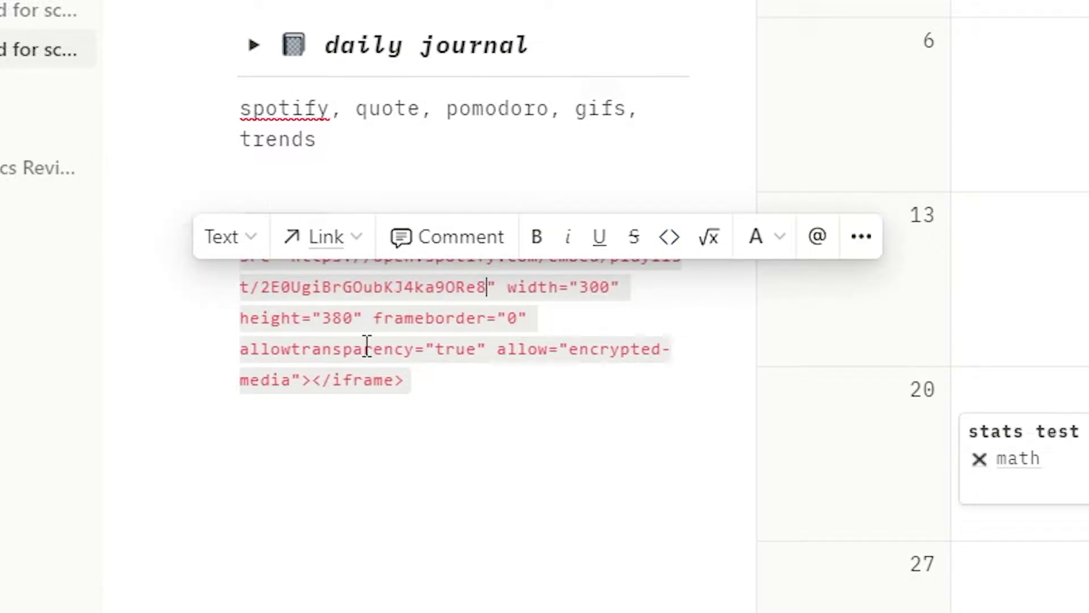
left_click_drag(413, 414, 246, 235)
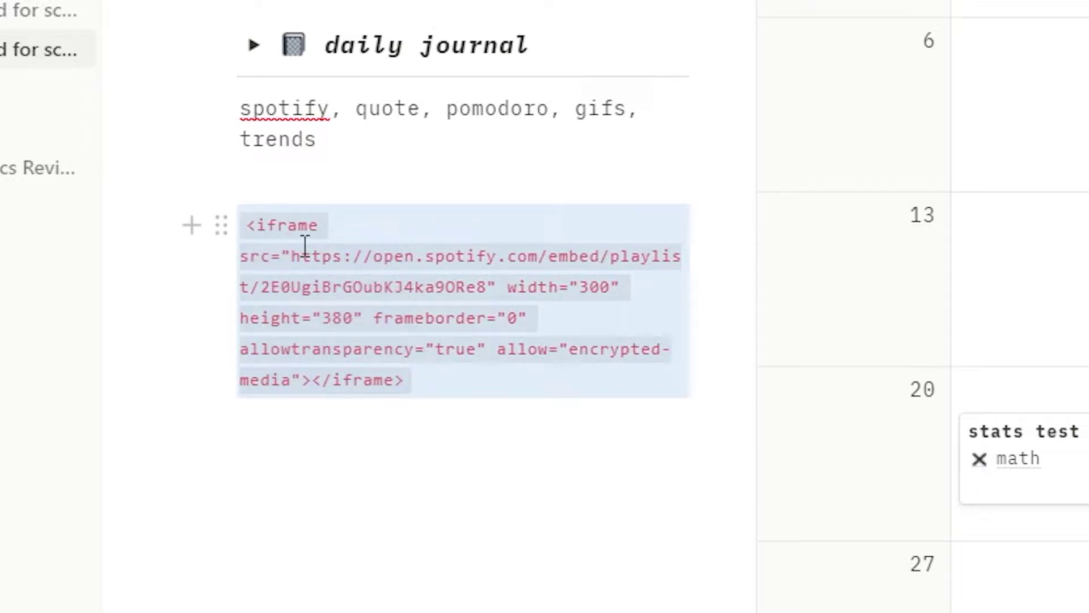
key("BackSpace")
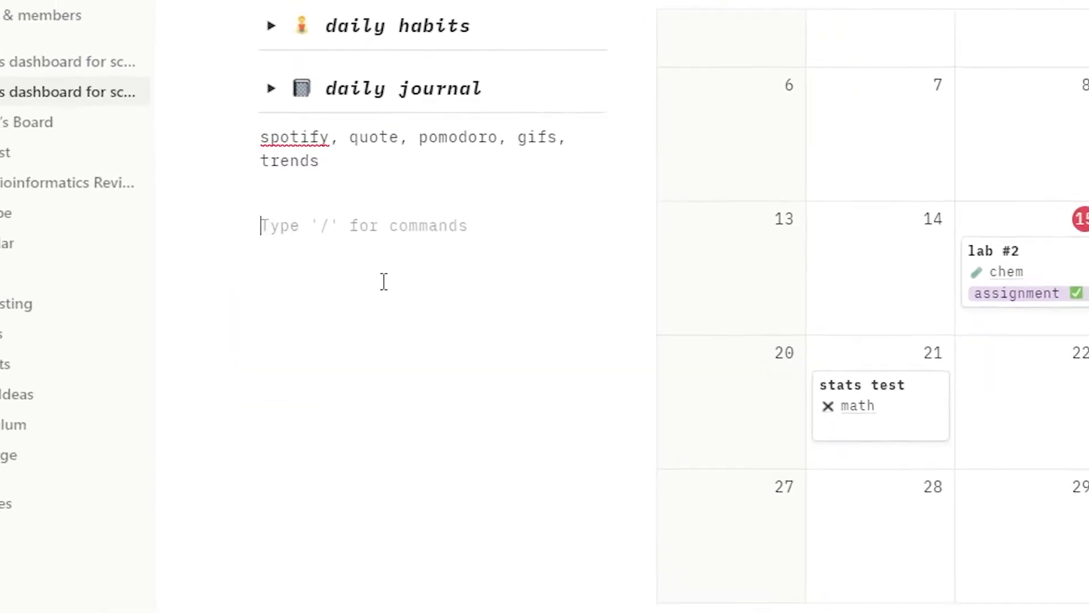
Re-embed the Spotify playlist from the copied iframe code with /embed.
type("/embe")
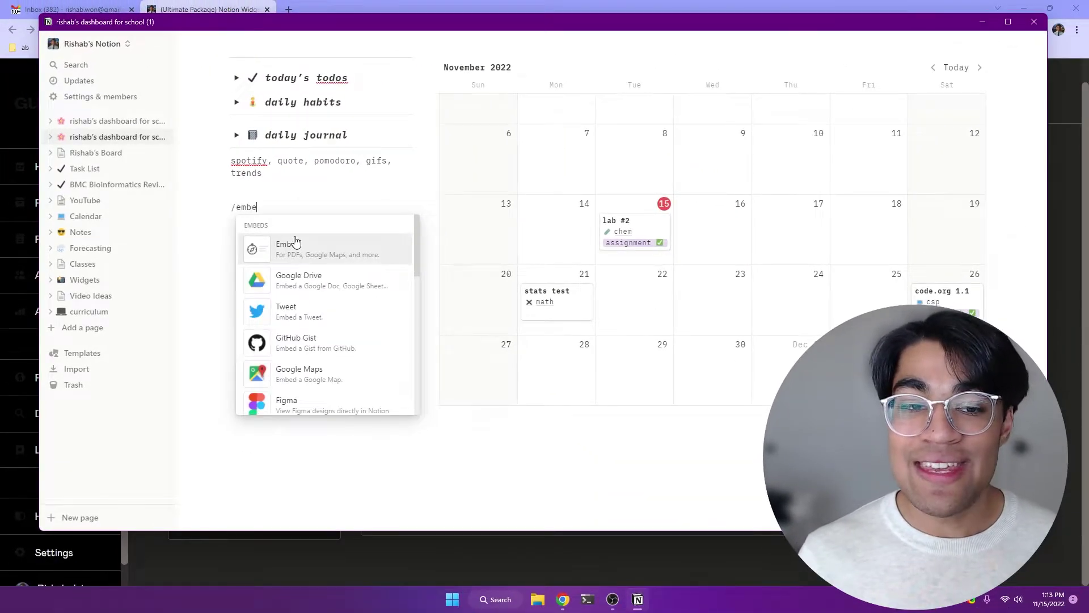
left_click(295, 243)
key("ctrl+v")
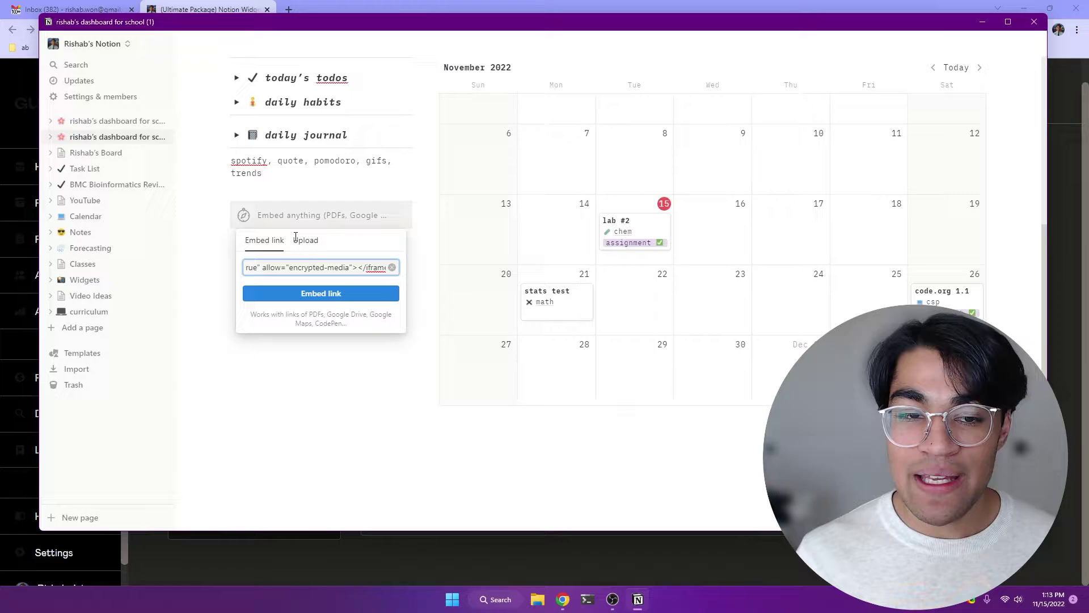
key("Return")
scroll(311, 314, "up", 4)
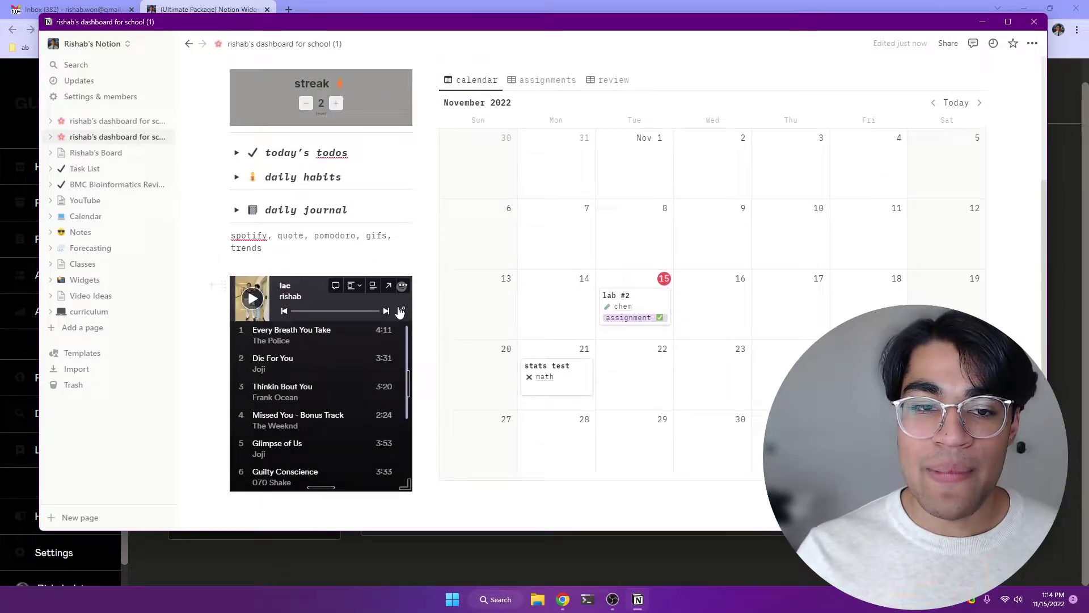
scroll(401, 370, "down", 5)
scroll(402, 371, "up", 5)
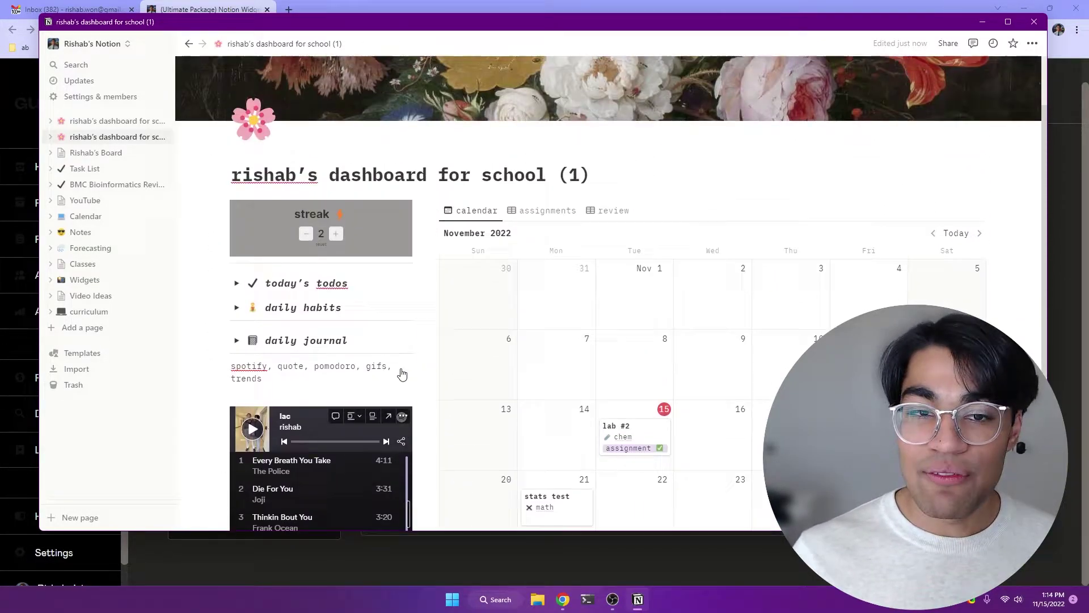
scroll(401, 371, "down", 5)
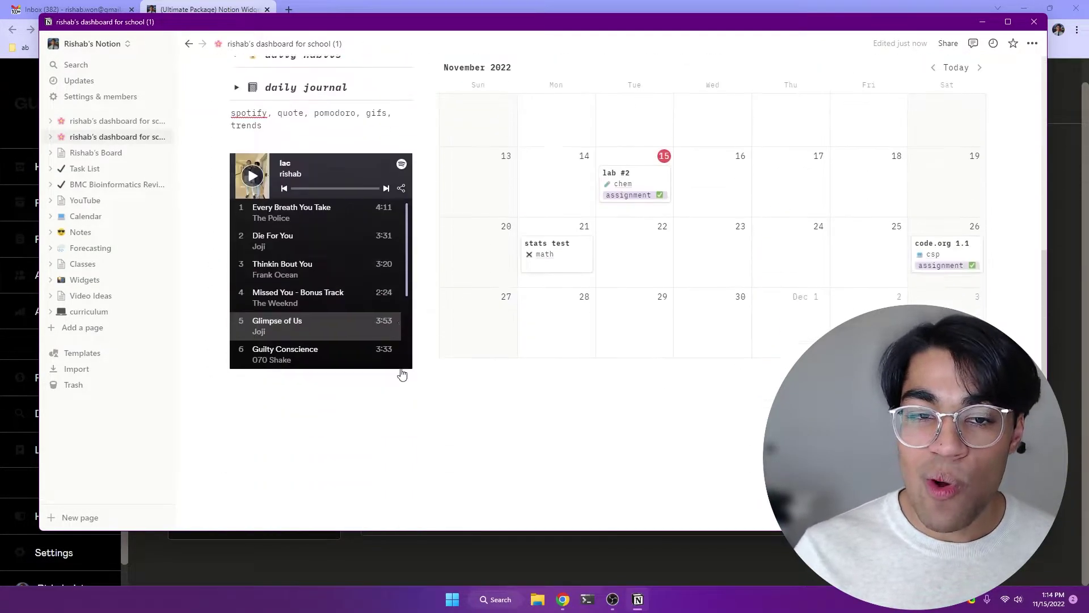
Copy the Daily Trends embed link from Gumroad and return to Notion.
left_click(542, 563)
triple_click(532, 279)
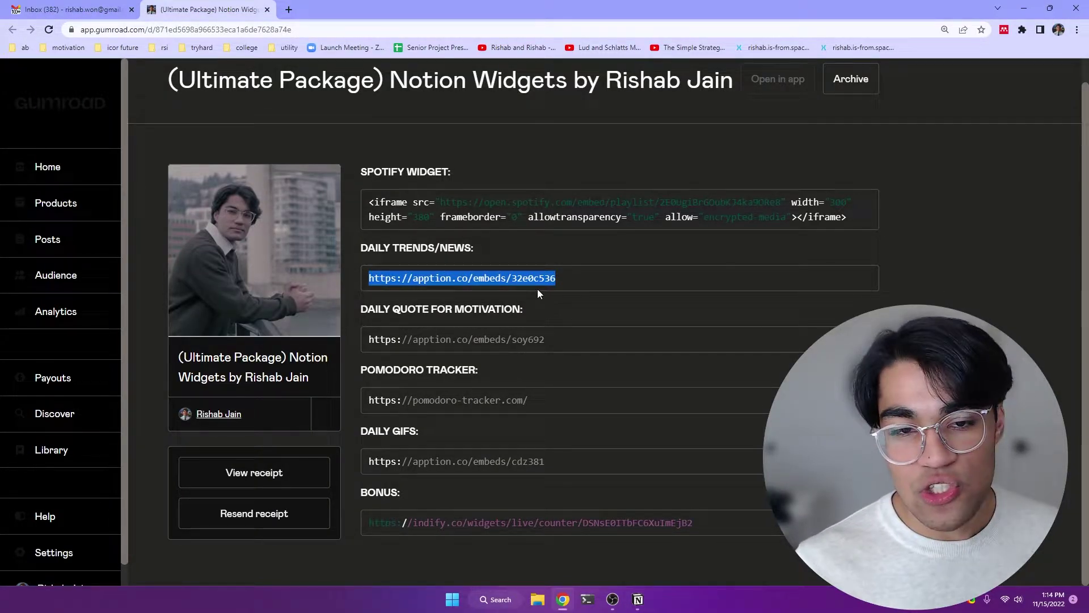
key("alt+Tab")
Embed the daily trends link in a new block below the Spotify playlist.
left_click(573, 386)
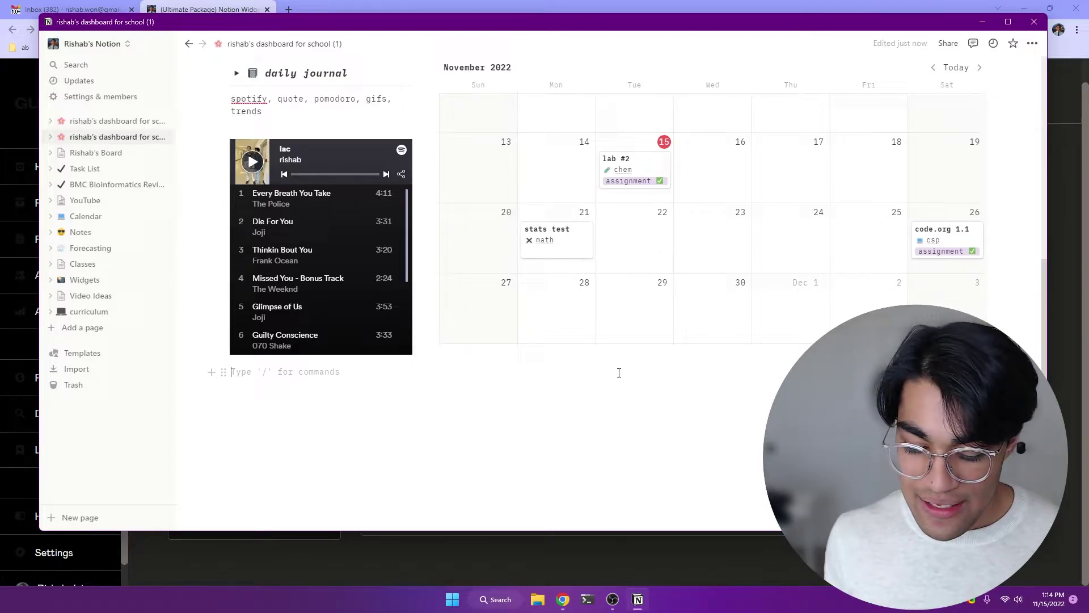
scroll(619, 373, "up", 6)
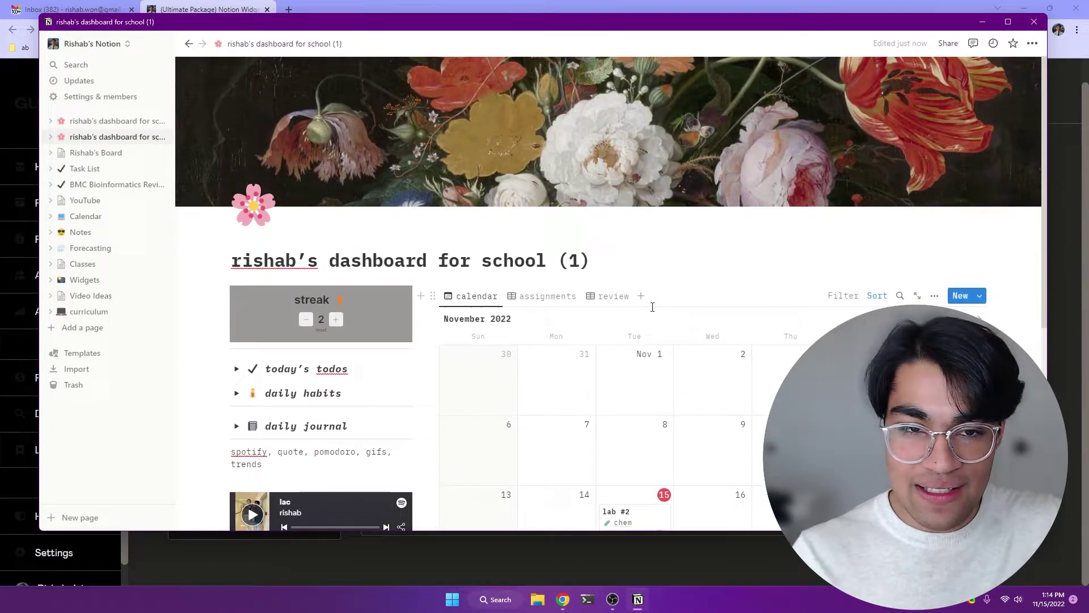
scroll(652, 307, "down", 6)
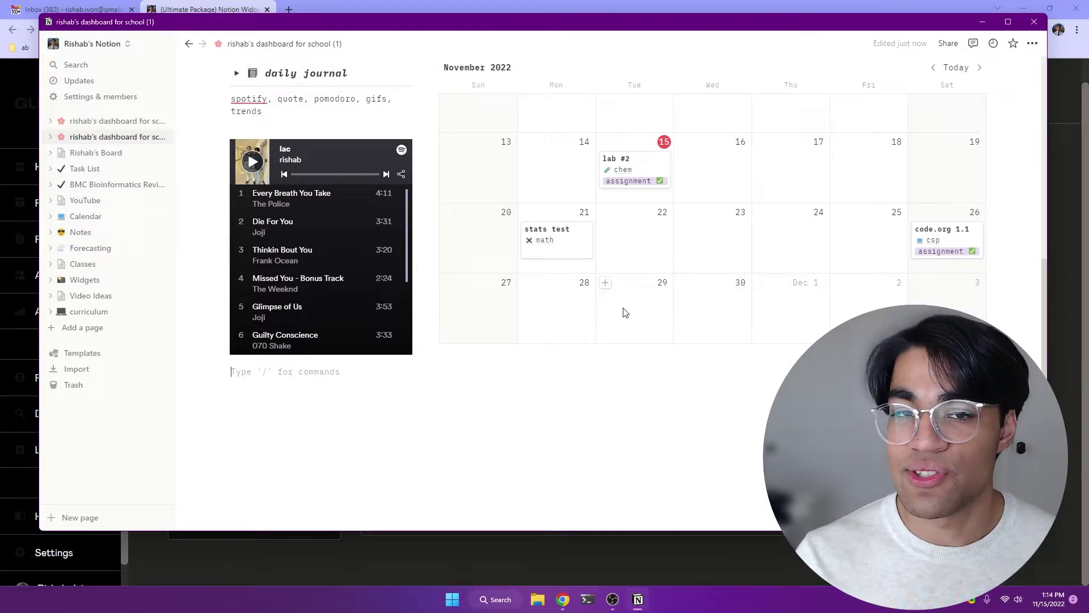
type("/embed")
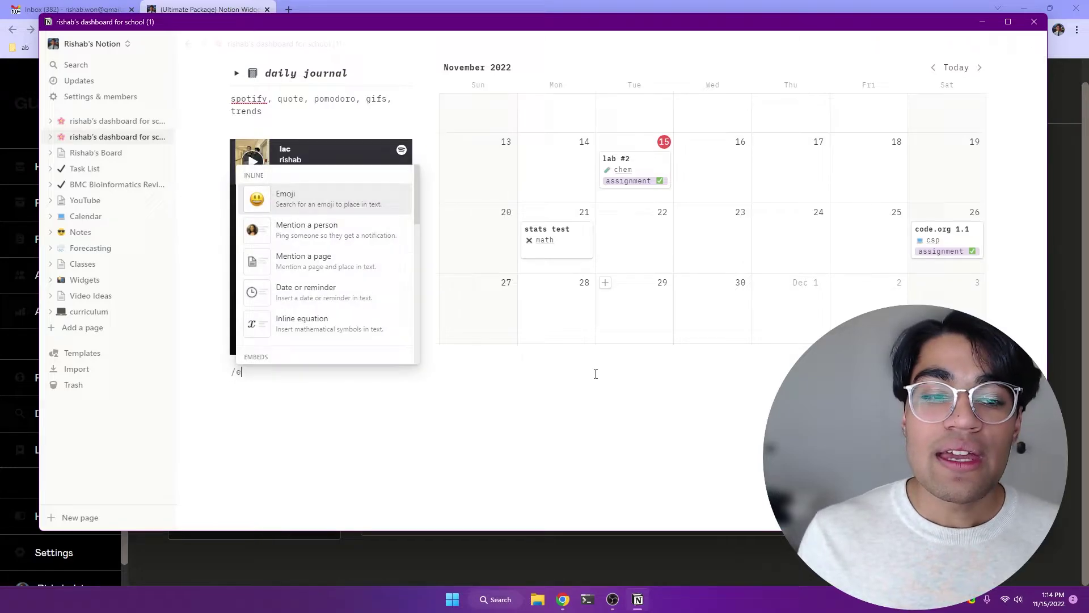
key("Return")
key("ctrl+v")
key("Return")
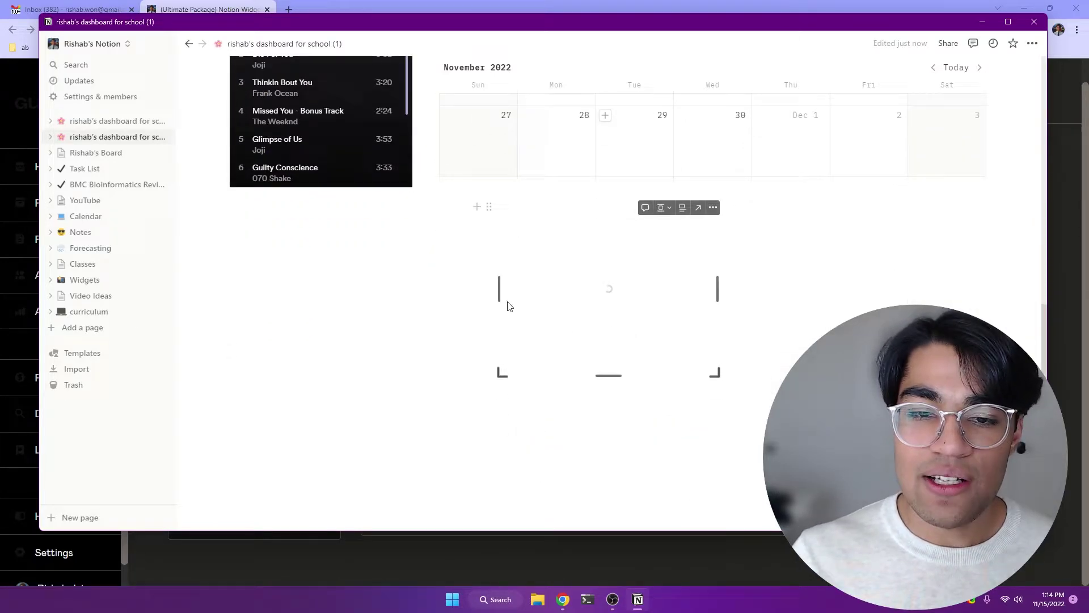
Widen the trends embed to full page width and make it taller.
left_click_drag(498, 289, 142, 298)
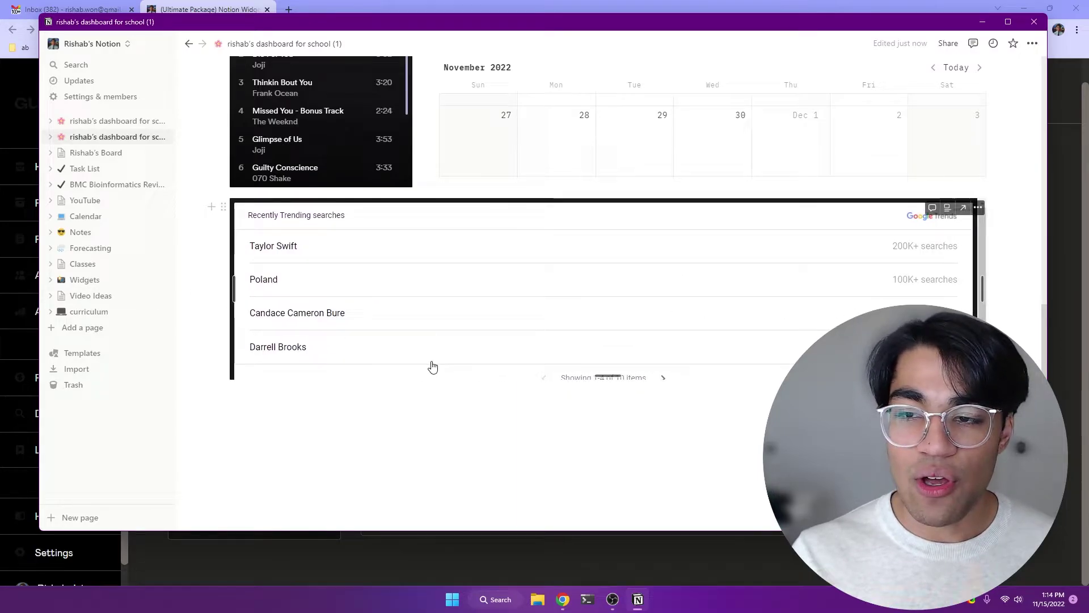
left_click(556, 397)
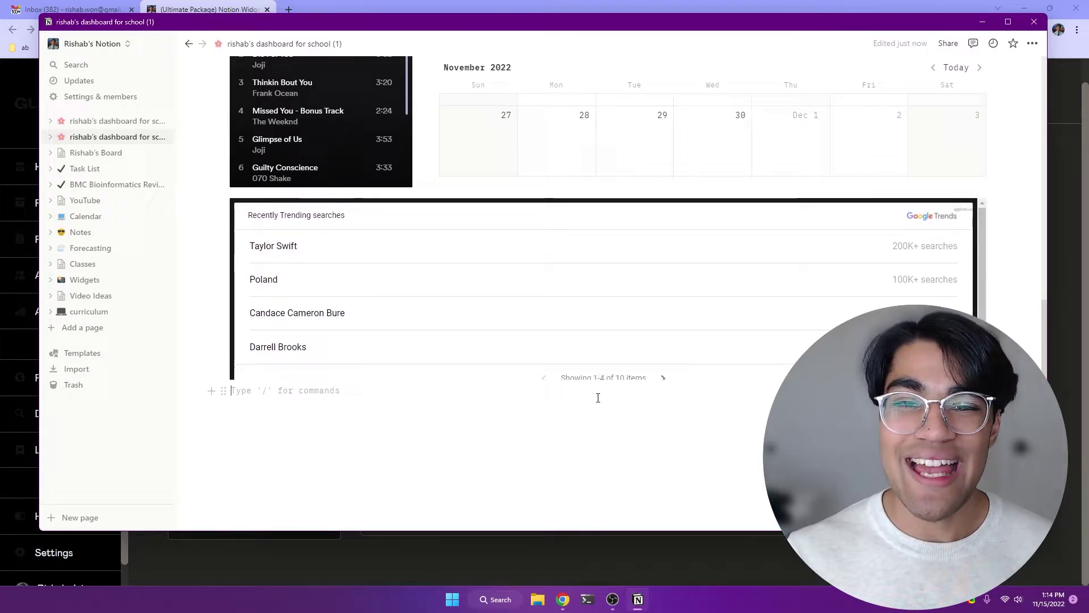
left_click_drag(661, 377, 665, 393)
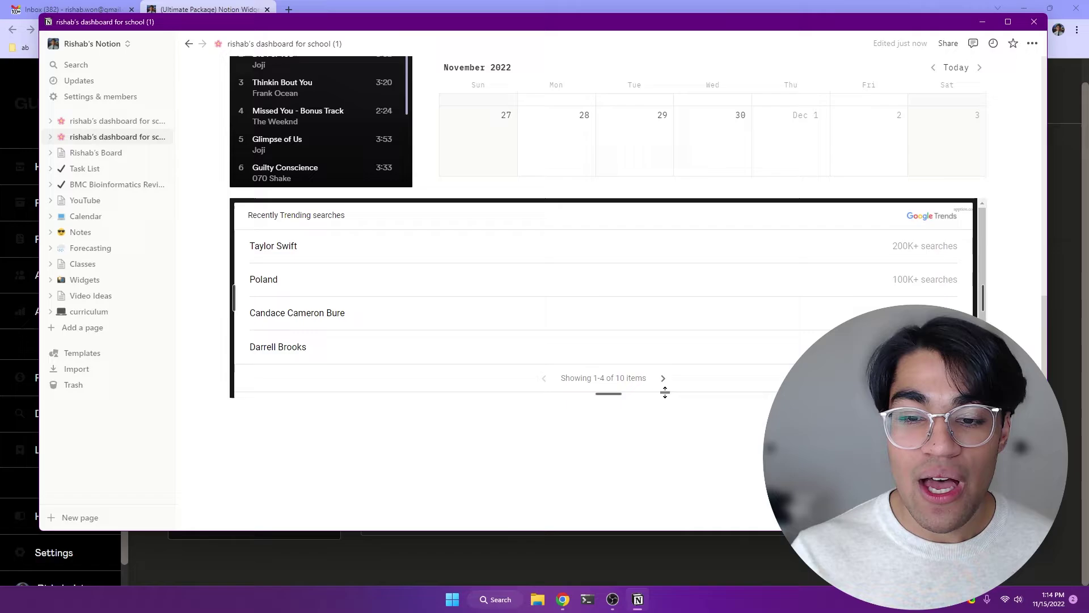
Page forward and back through the trending searches, then place the caret in the block below.
left_click(663, 378)
left_click(662, 377)
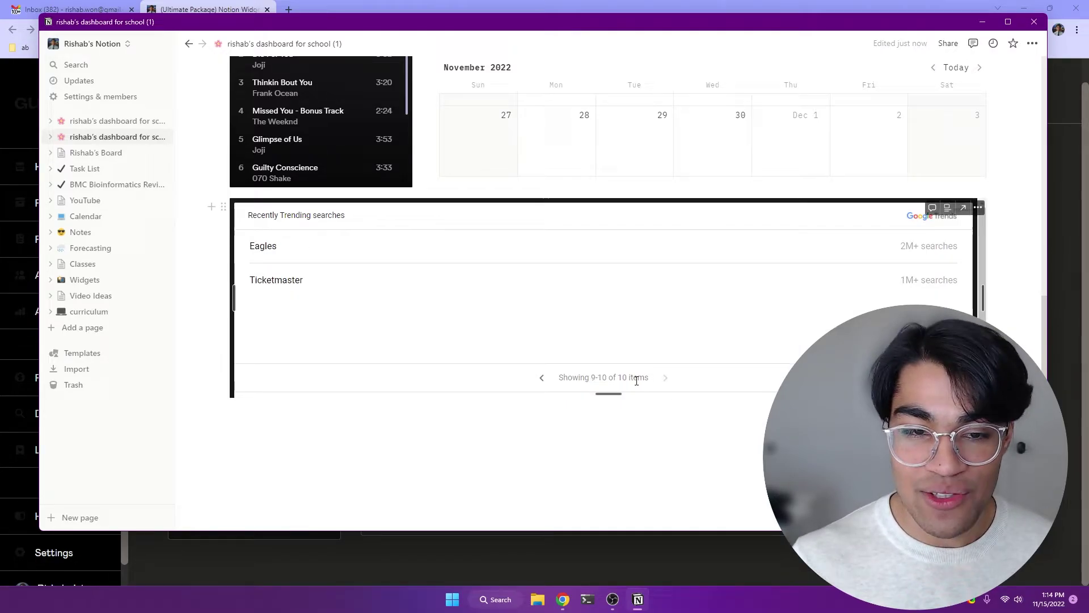
left_click(543, 379)
left_click(543, 379)
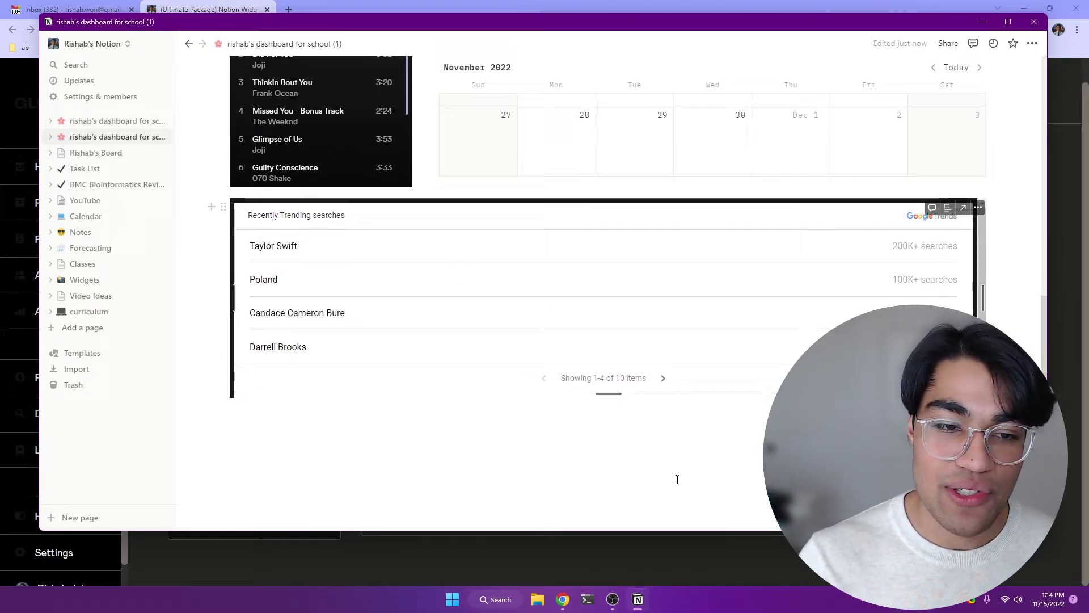
left_click(661, 379)
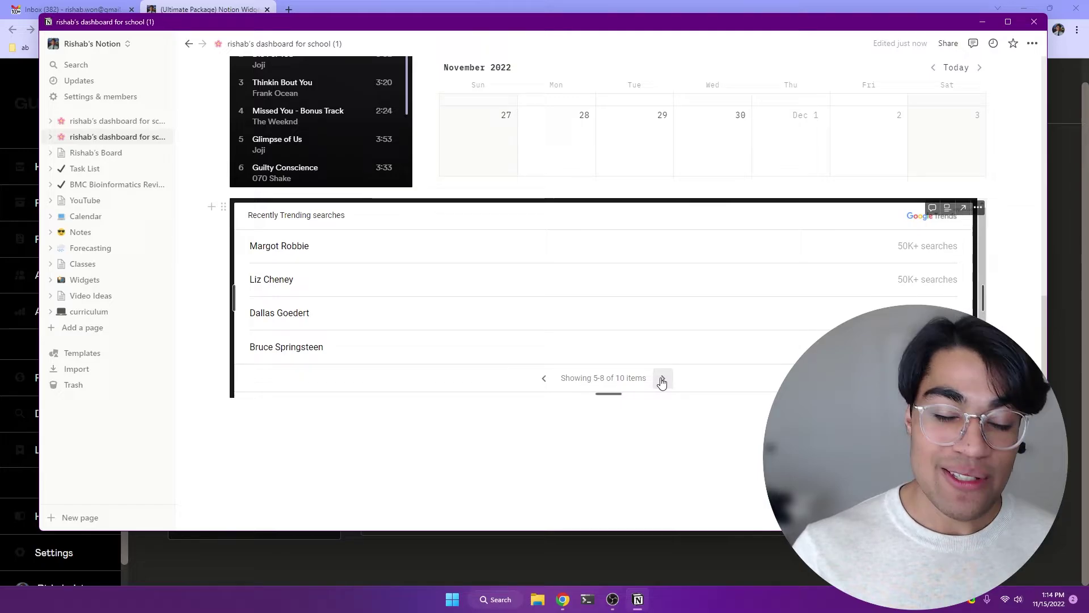
left_click(663, 379)
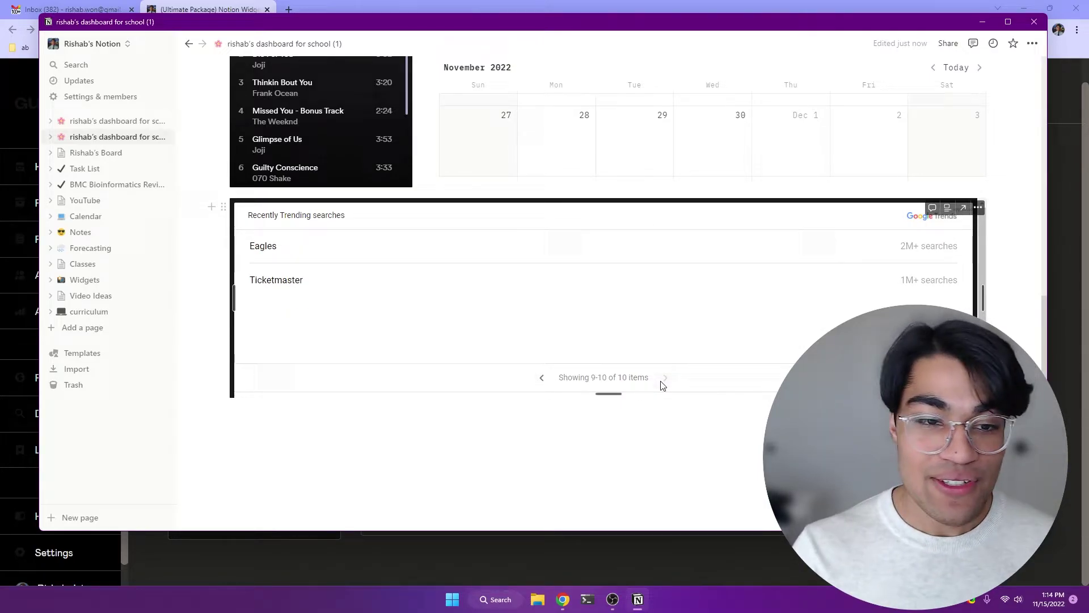
left_click(542, 377)
left_click(541, 377)
left_click(646, 440)
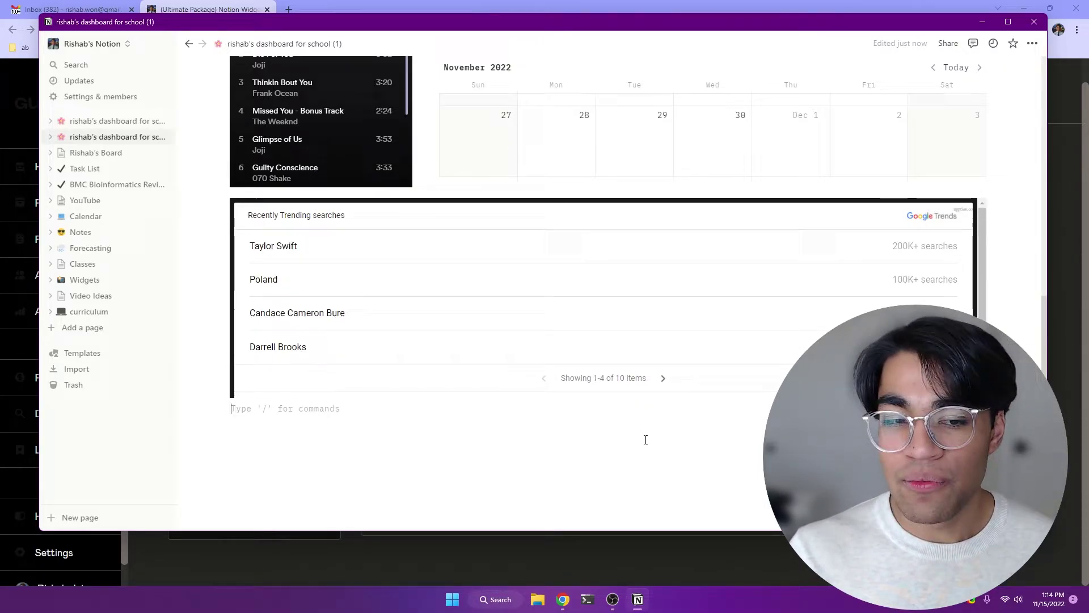
Copy the Daily Quote embed link from Gumroad and return to Notion.
scroll(650, 439, "up", 10)
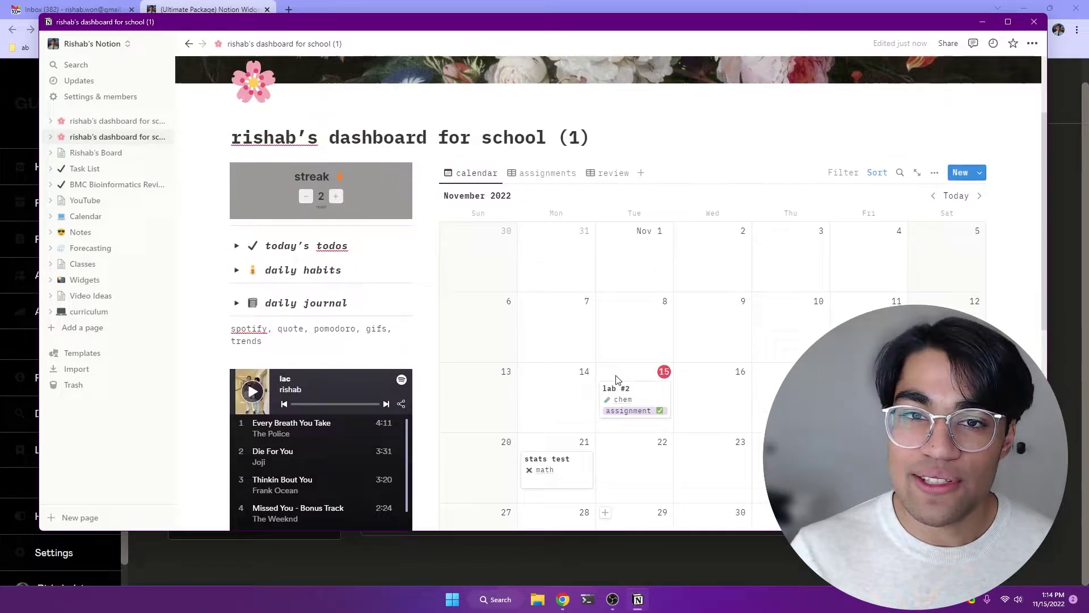
scroll(618, 380, "down", 10)
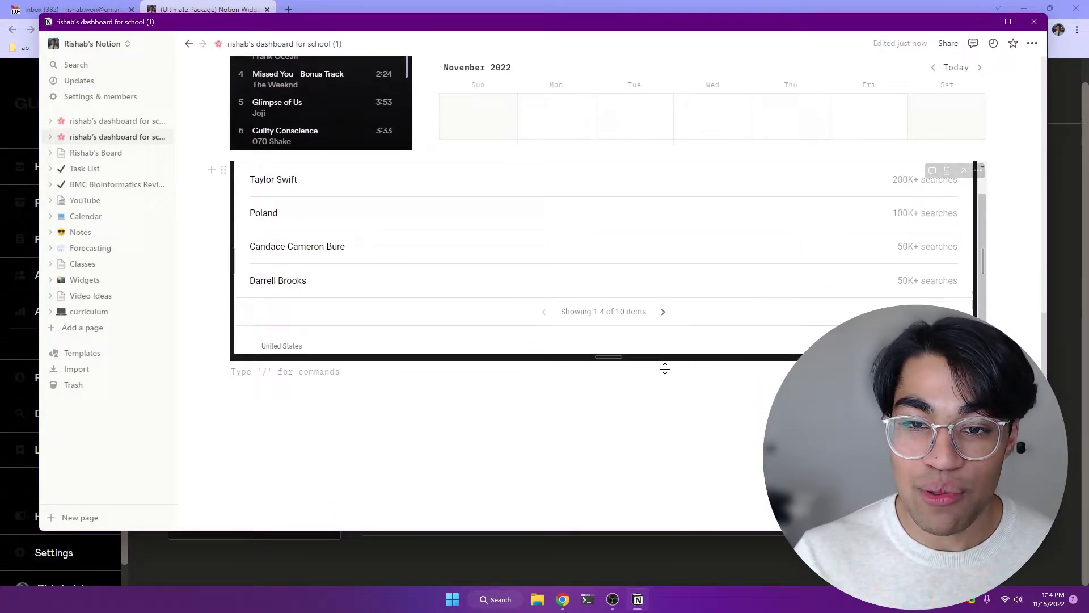
key("alt+Tab")
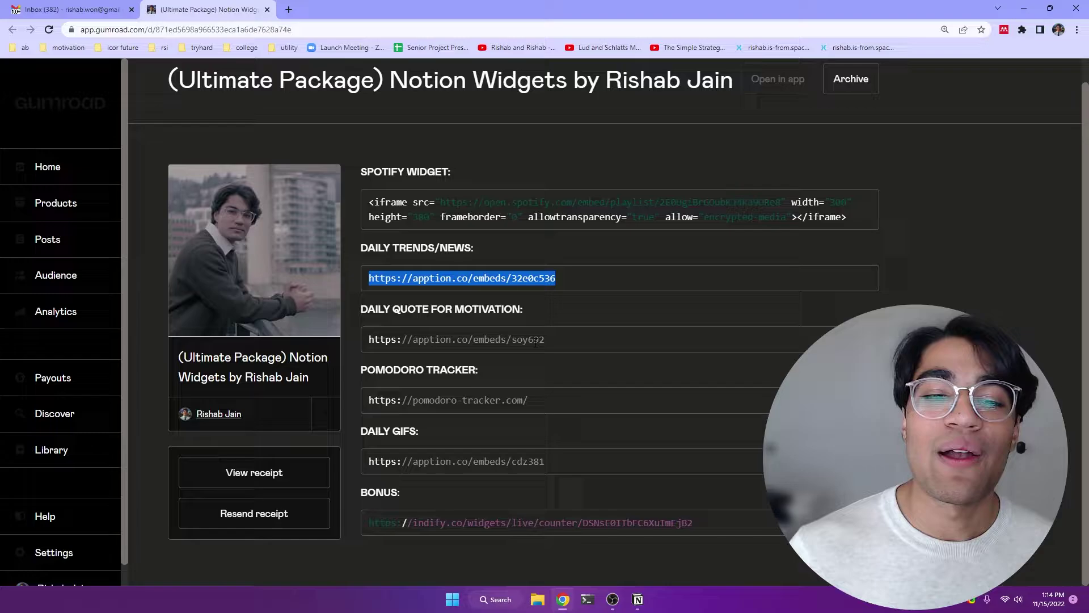
triple_click(536, 340)
key("ctrl+c")
key("alt+Tab")
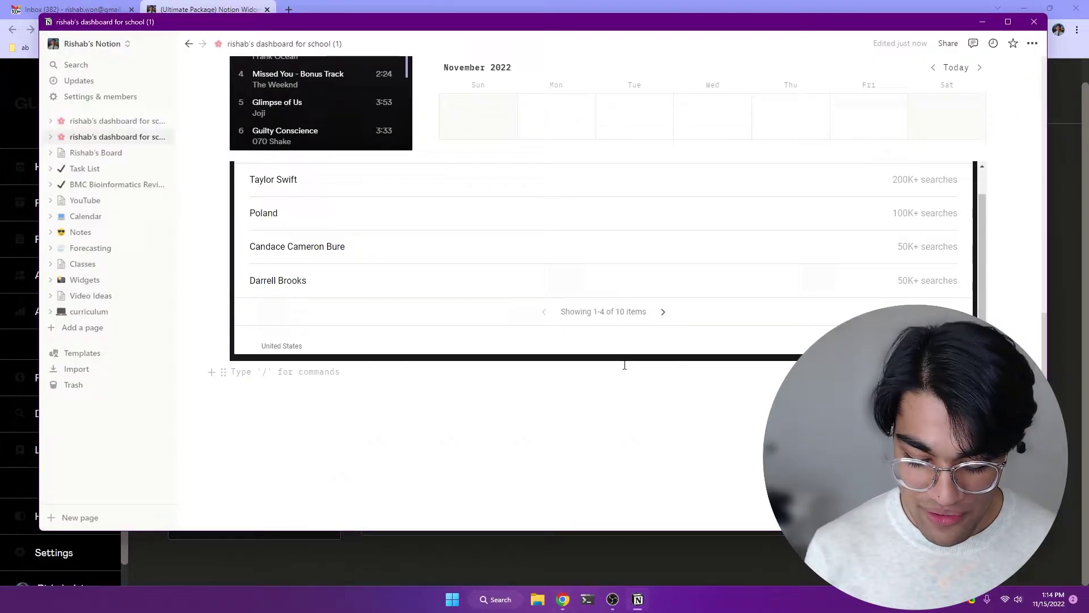
Embed the daily quote link below the trends widget with /embed.
type("/embe")
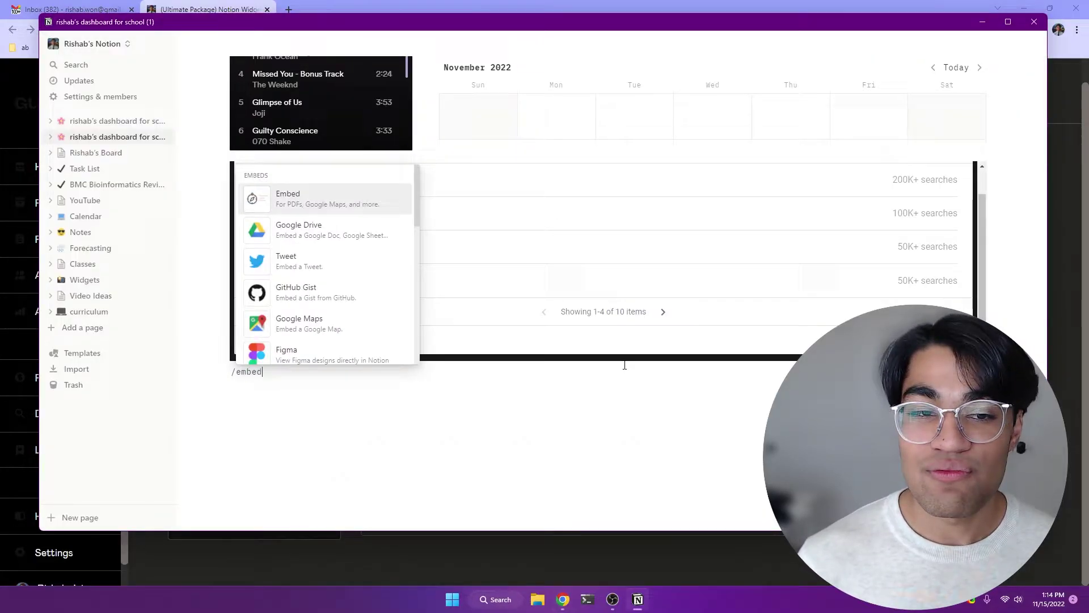
type("d")
key("Return")
key("ctrl+v")
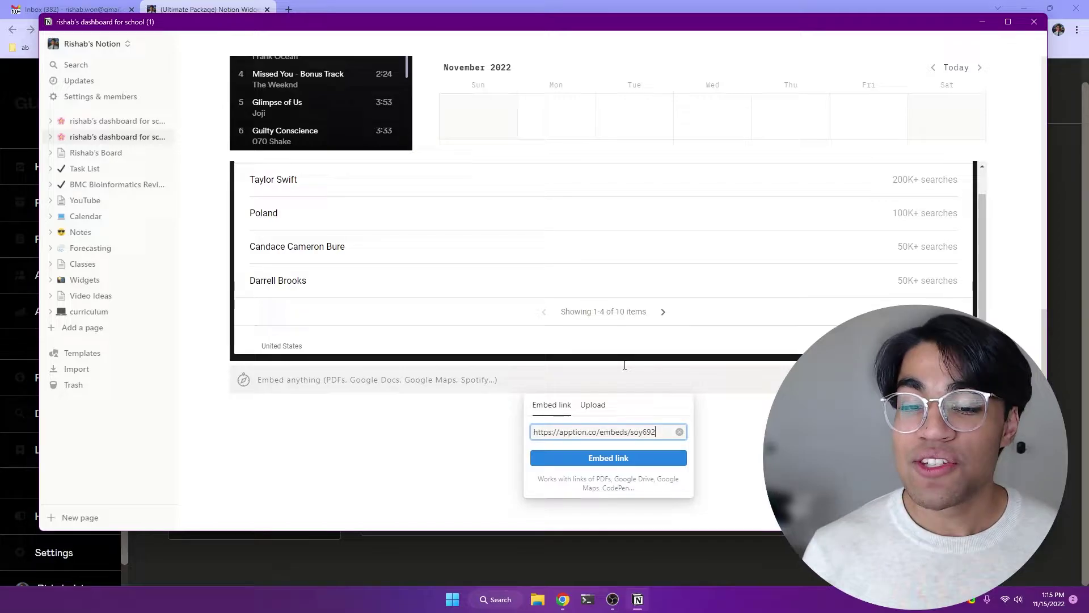
key("Return")
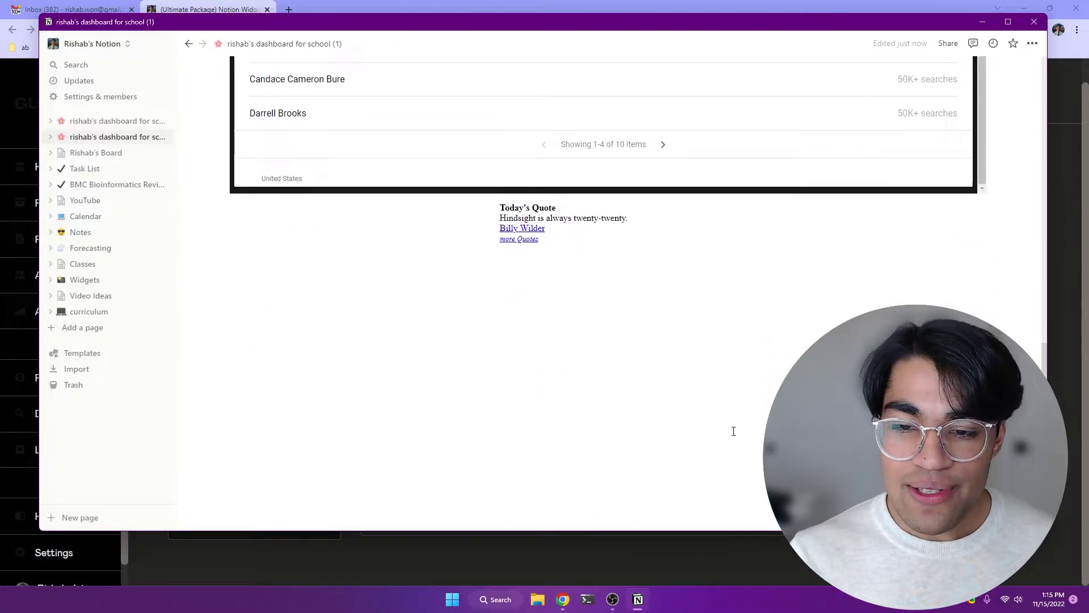
Shrink the Today's Quote embed and move it up above the streak counter.
left_click_drag(707, 421, 640, 340)
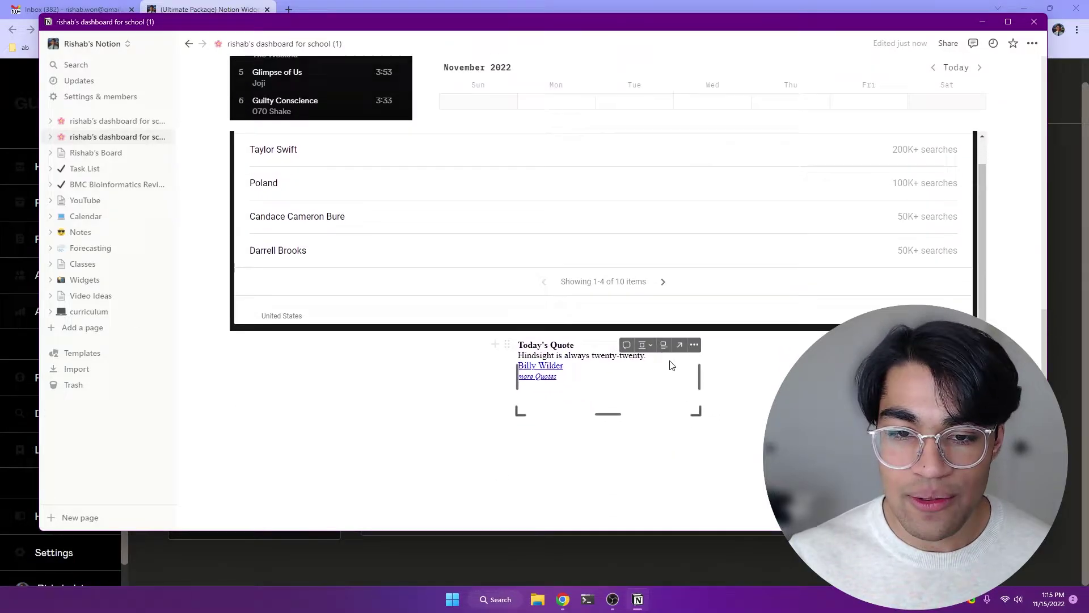
scroll(505, 349, "up", 10)
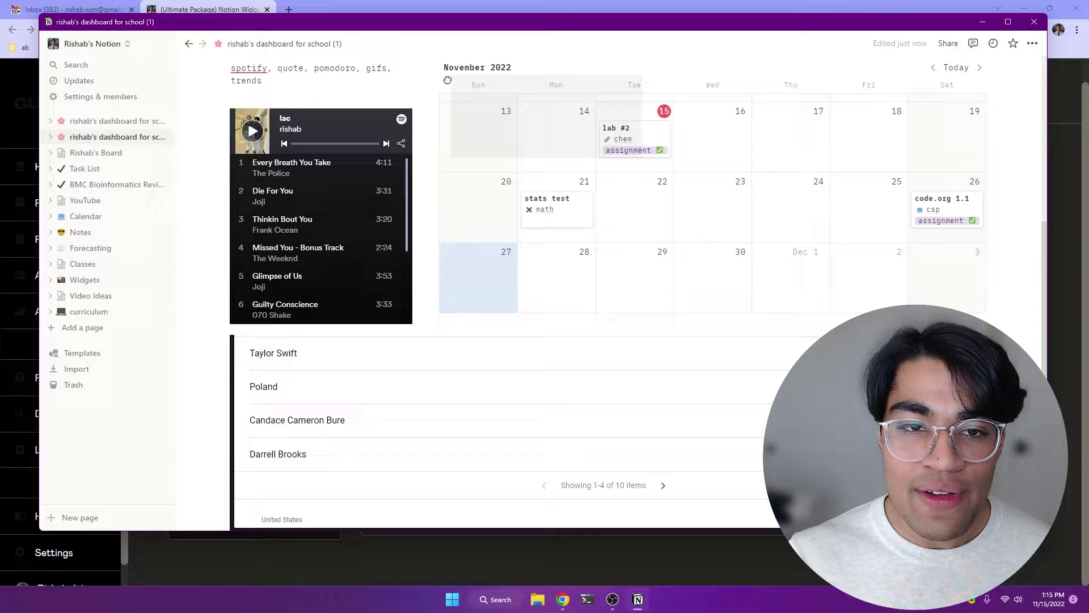
left_click_drag(340, 284, 339, 285)
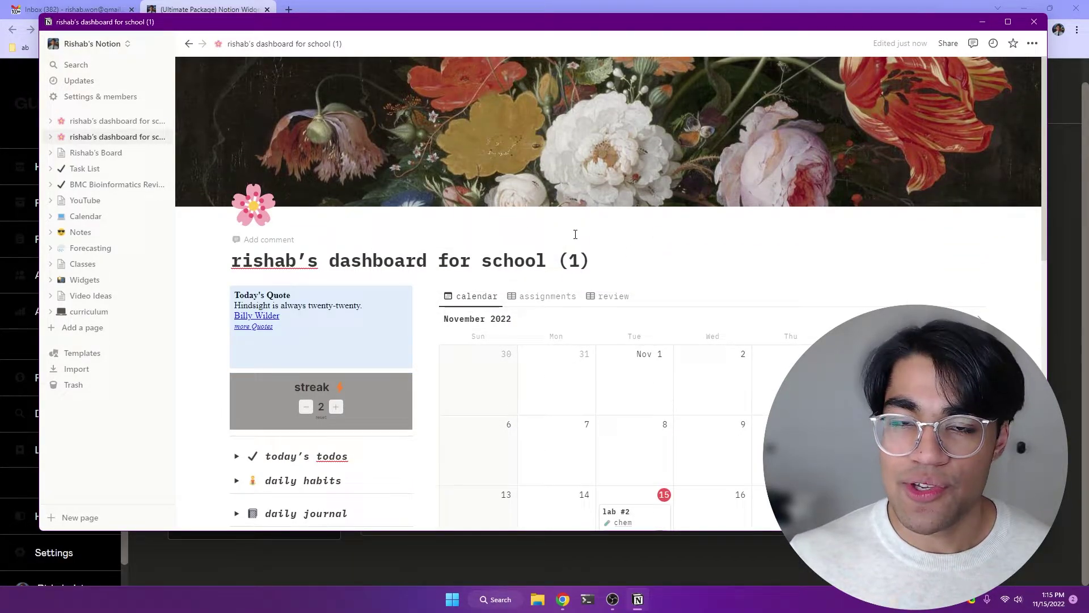
Preview another table view of the database, then return it to the calendar view.
scroll(607, 254, "down", 4)
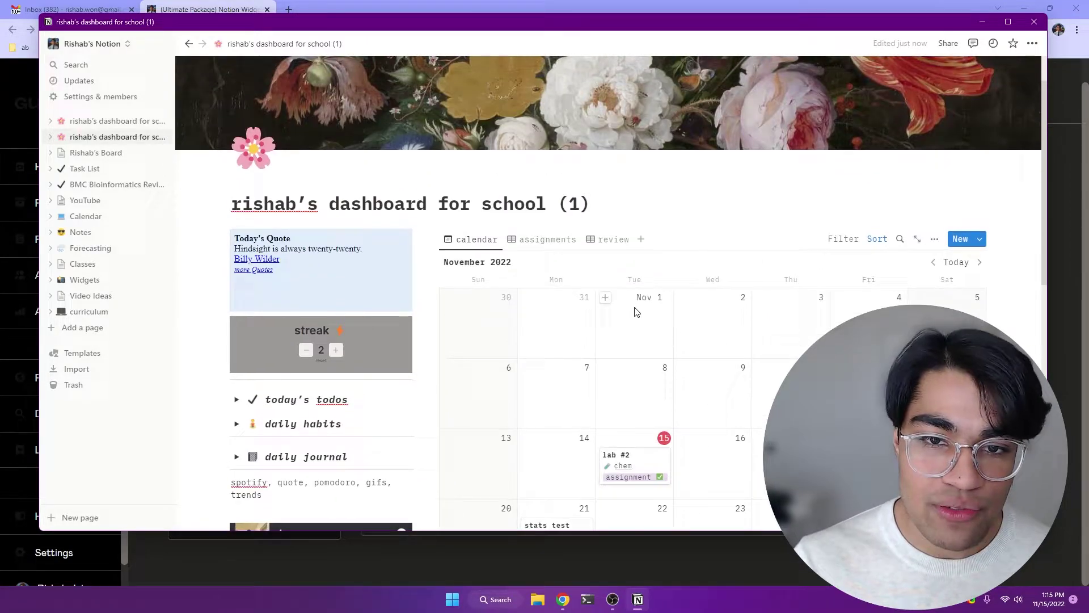
left_click(547, 241)
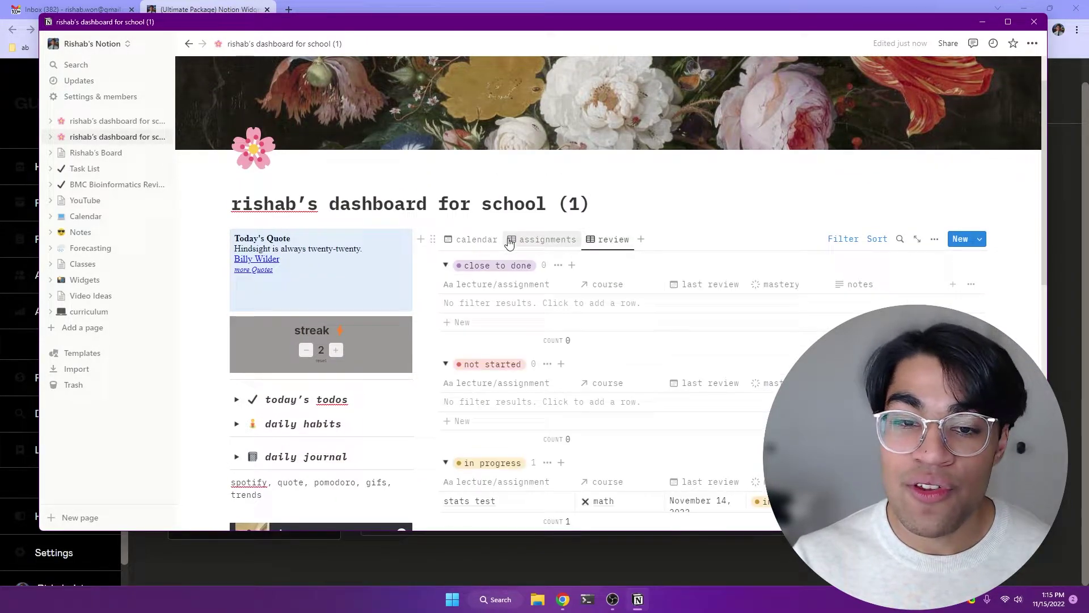
left_click(466, 245)
scroll(483, 261, "down", 5)
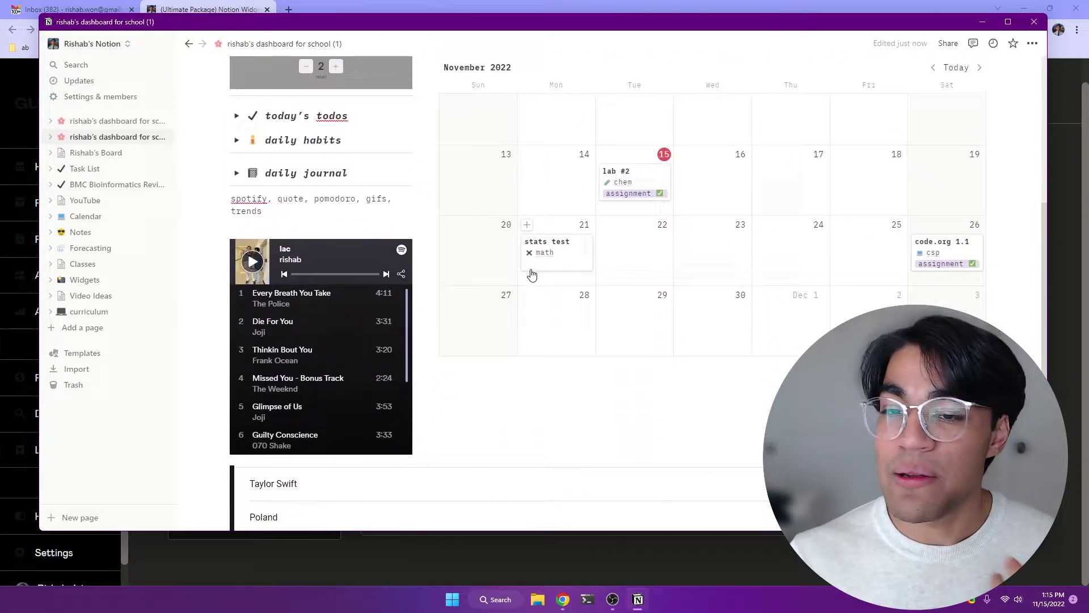
scroll(530, 272, "up", 3)
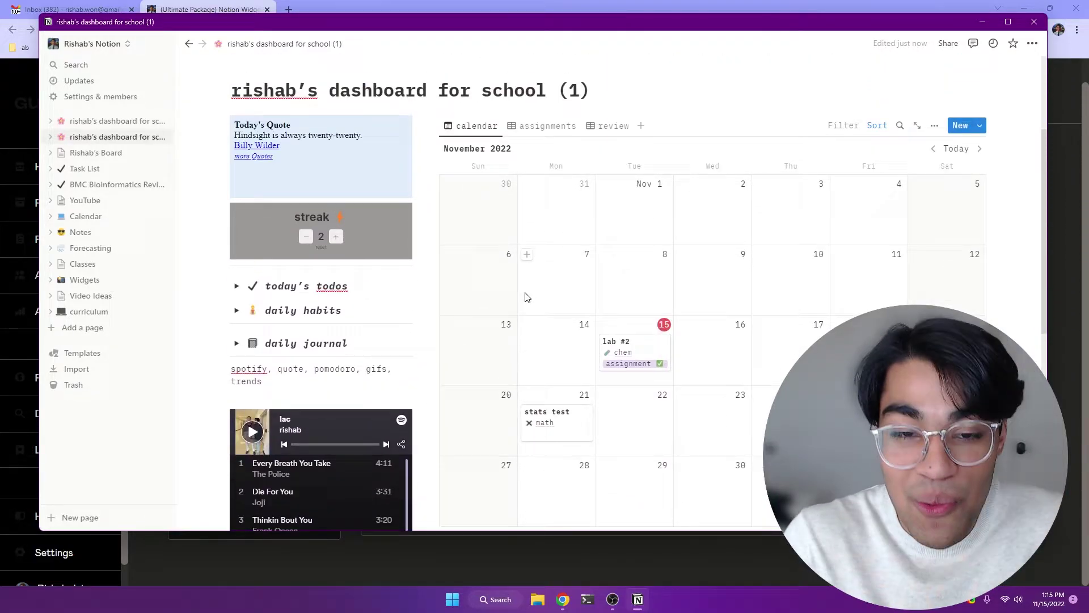
Expand and collapse the today's todos and daily habits lists.
left_click(237, 287)
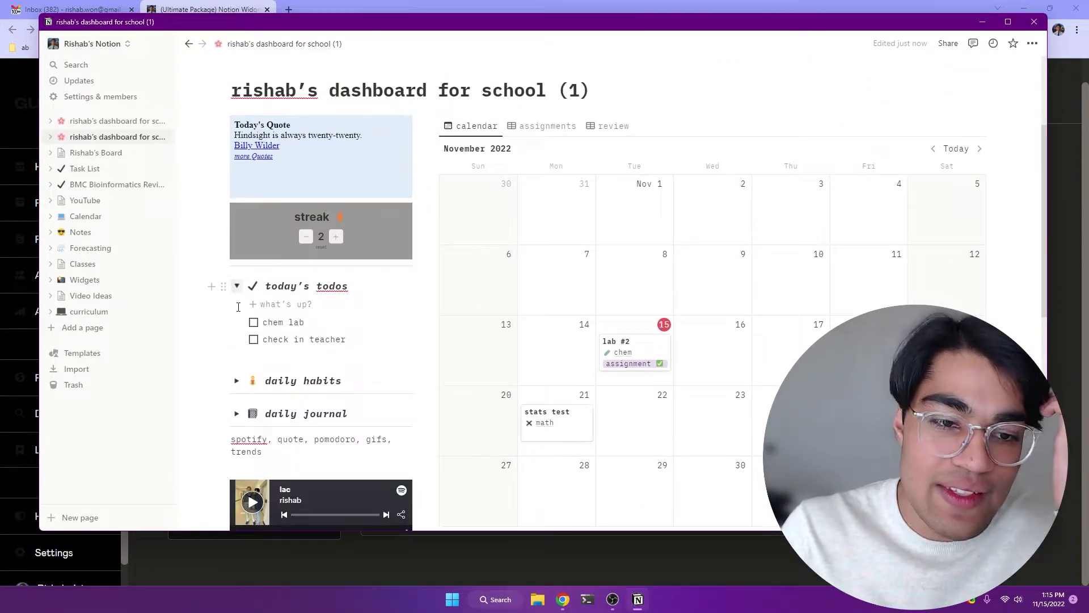
left_click(238, 380)
left_click(237, 381)
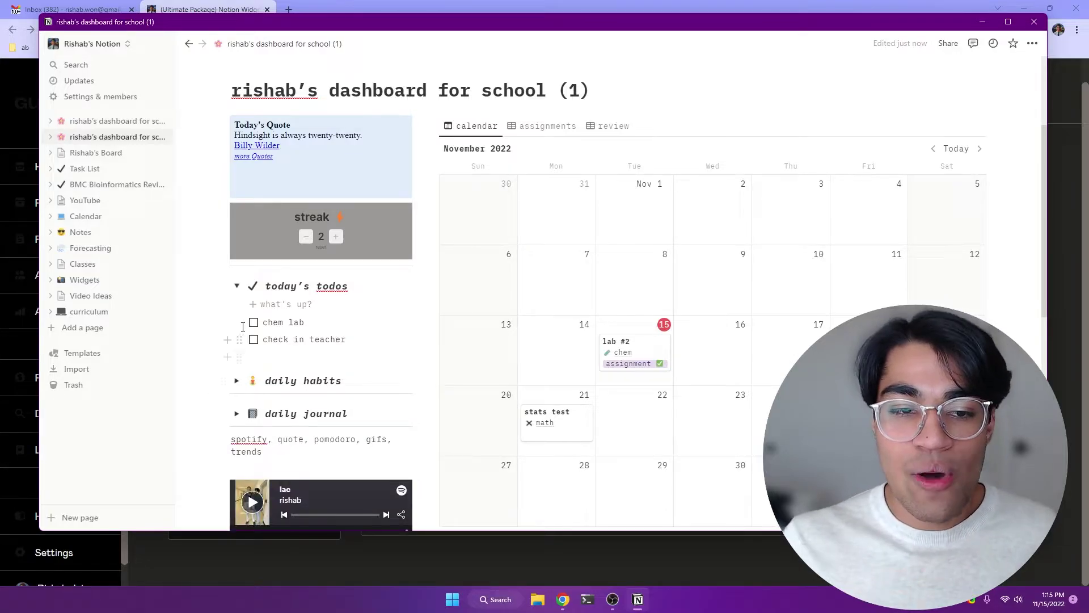
left_click(237, 285)
Drag the daily quote embed's bottom edge up so the streak counter sits right beneath it.
scroll(577, 378, "up", 3)
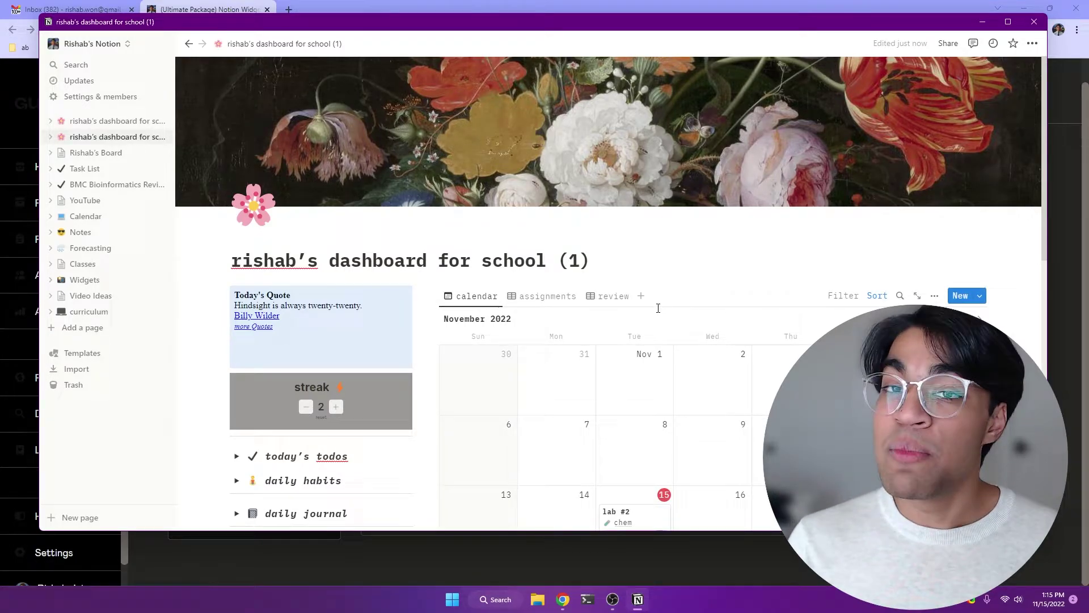
scroll(418, 379, "down", 4)
scroll(381, 347, "up", 3)
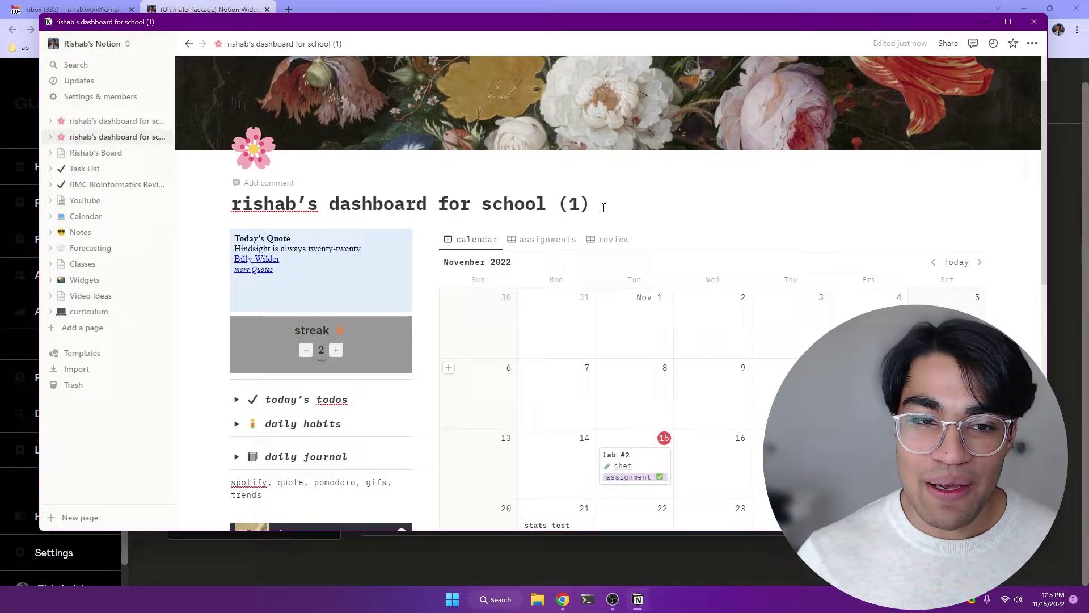
scroll(603, 207, "down", 1)
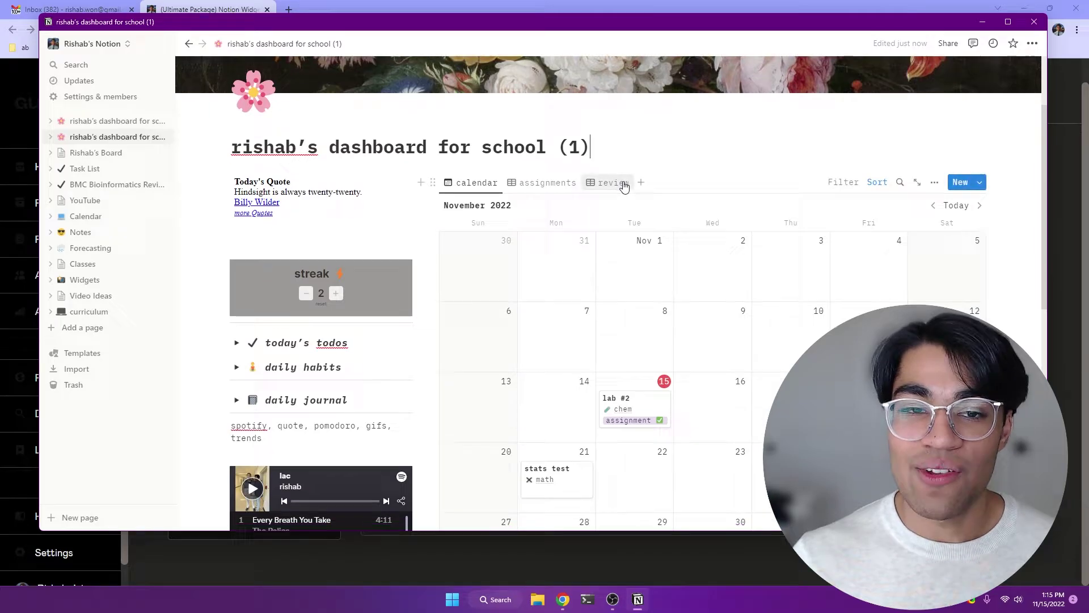
left_click(608, 150)
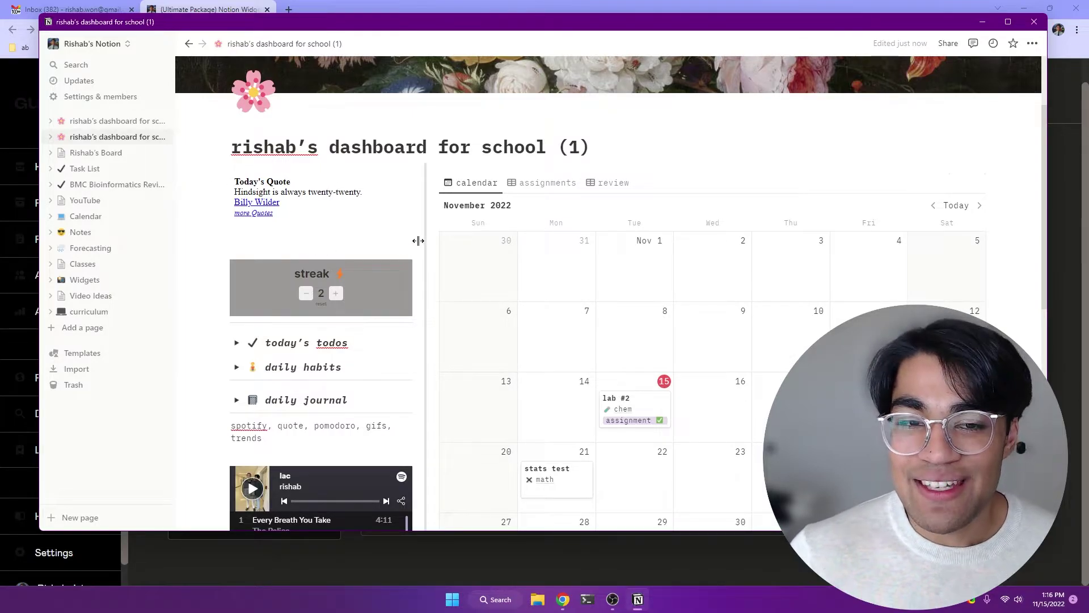
left_click_drag(409, 250, 405, 215)
scroll(469, 275, "down", 9)
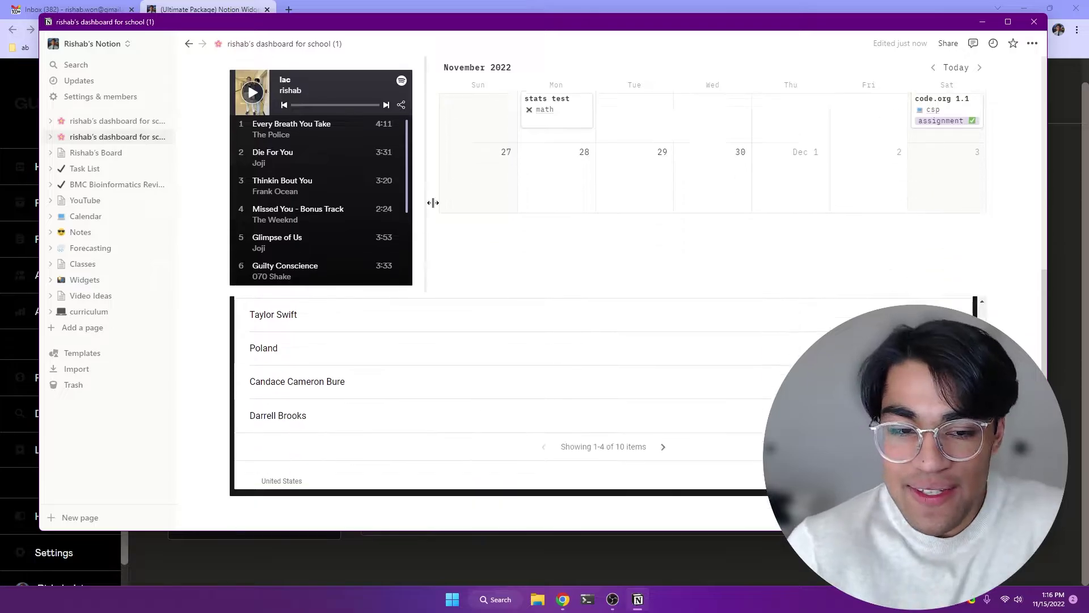
Embed the Pomodoro Tracker link from Gumroad below the trends list.
key("alt+Tab")
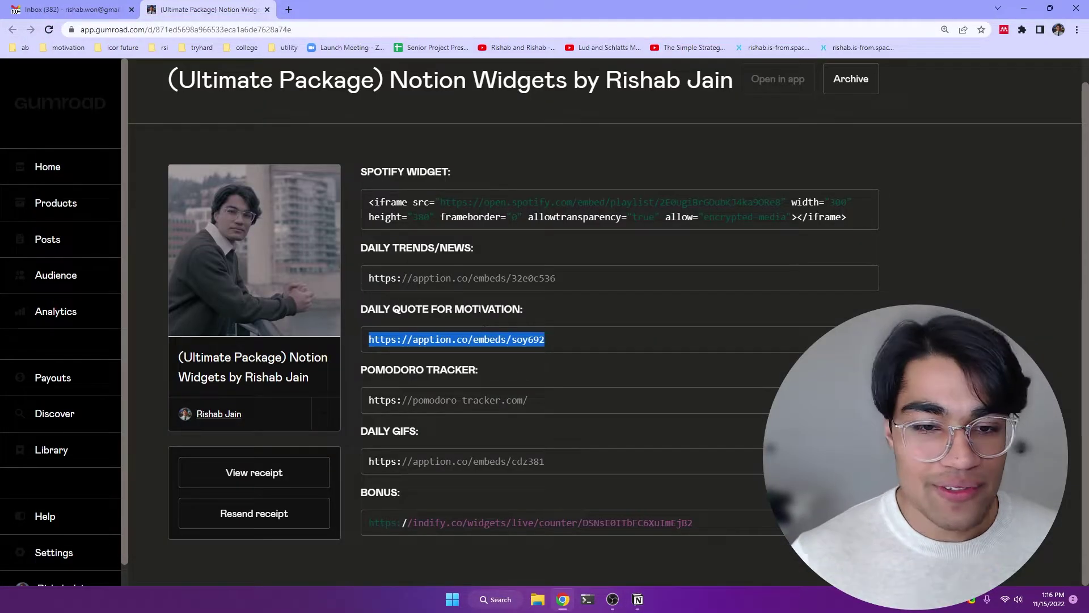
triple_click(484, 399)
key("ctrl+c")
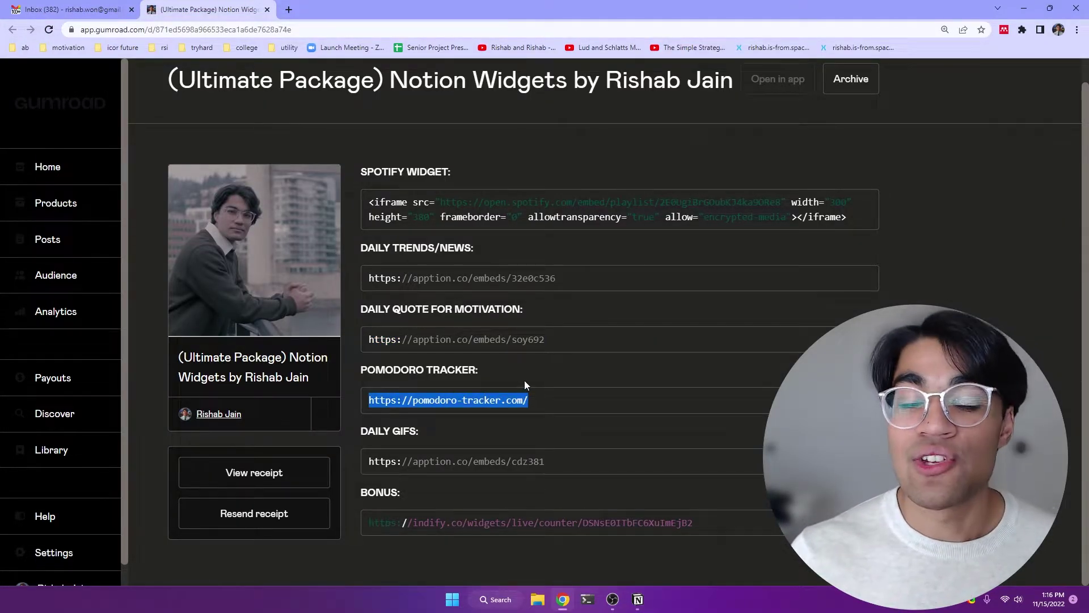
key("alt+Tab")
type("/em")
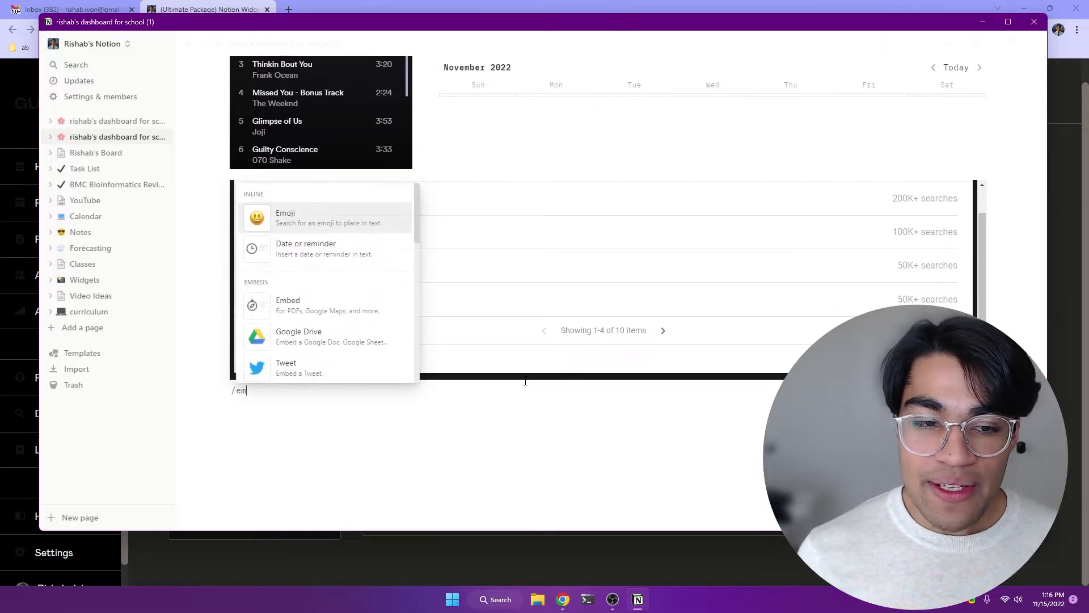
type("be")
key("Return")
key("ctrl+v")
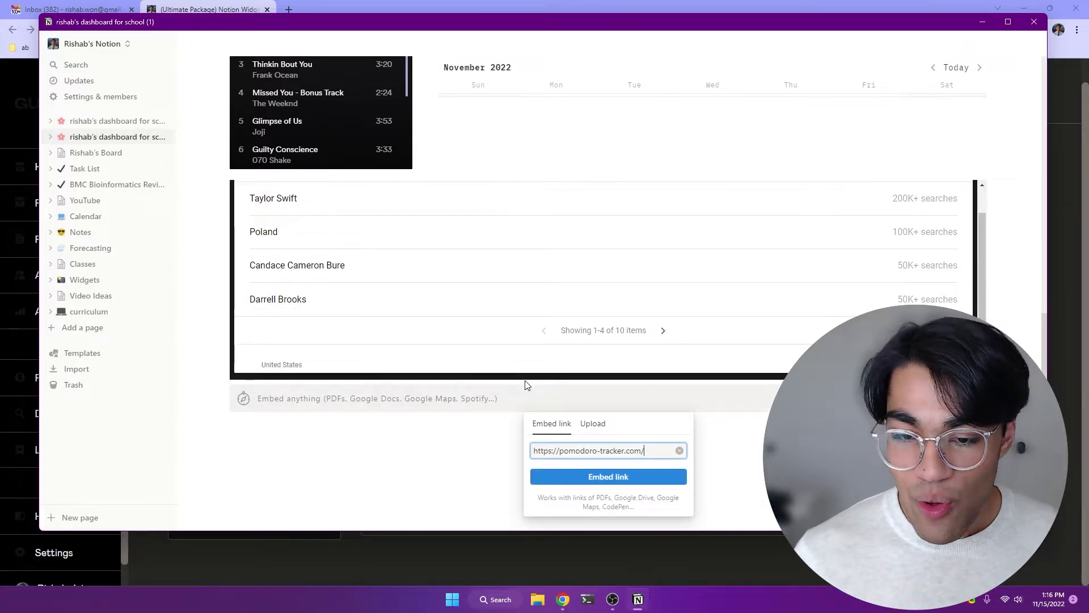
key("Return")
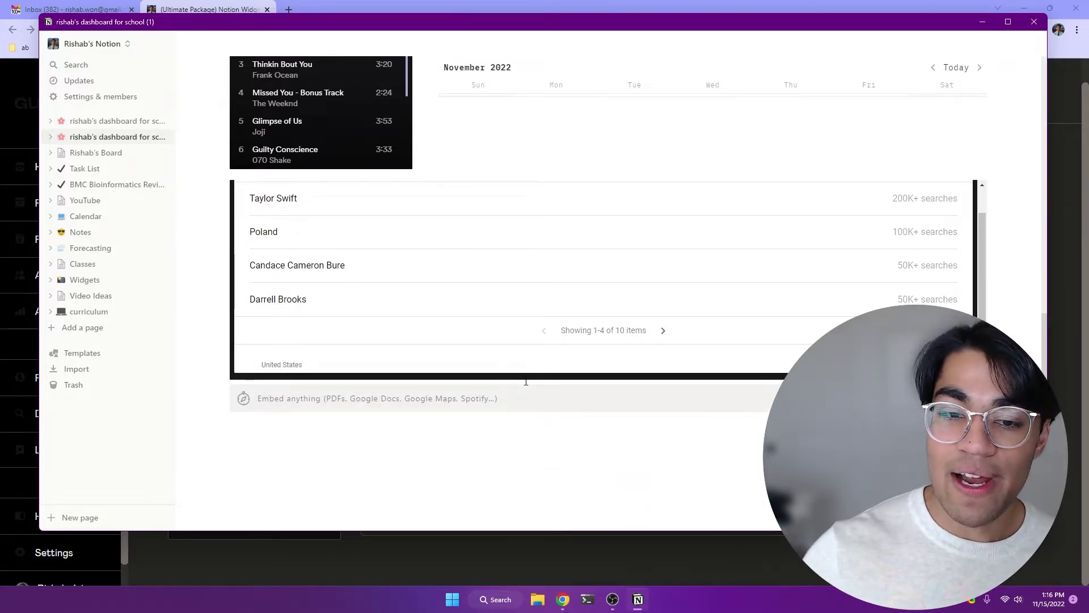
Widen the Pomodoro embed to full page width.
scroll(482, 416, "down", 3)
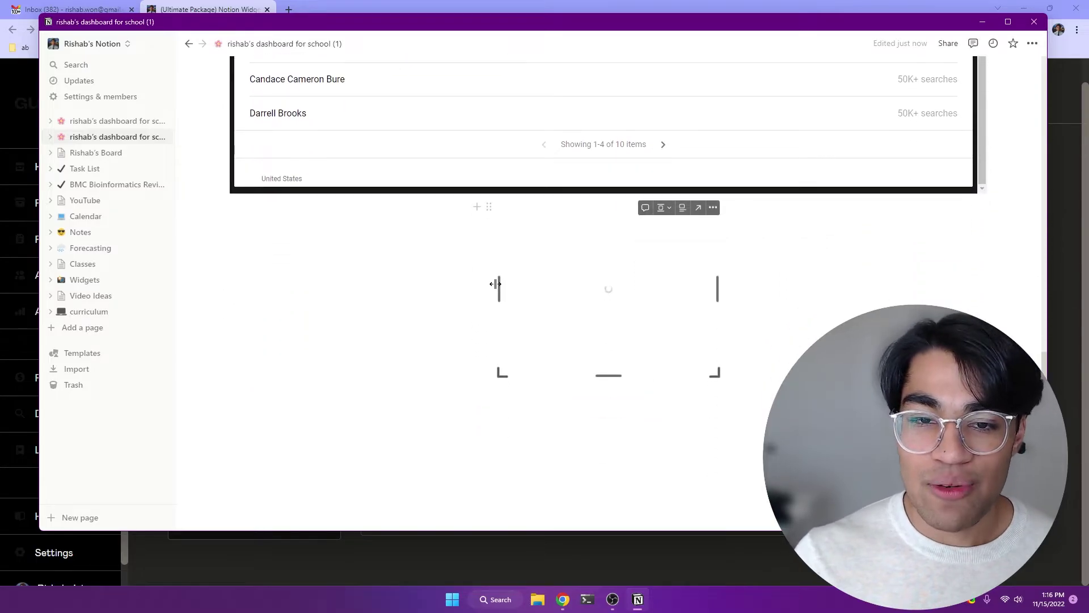
left_click_drag(495, 283, 193, 295)
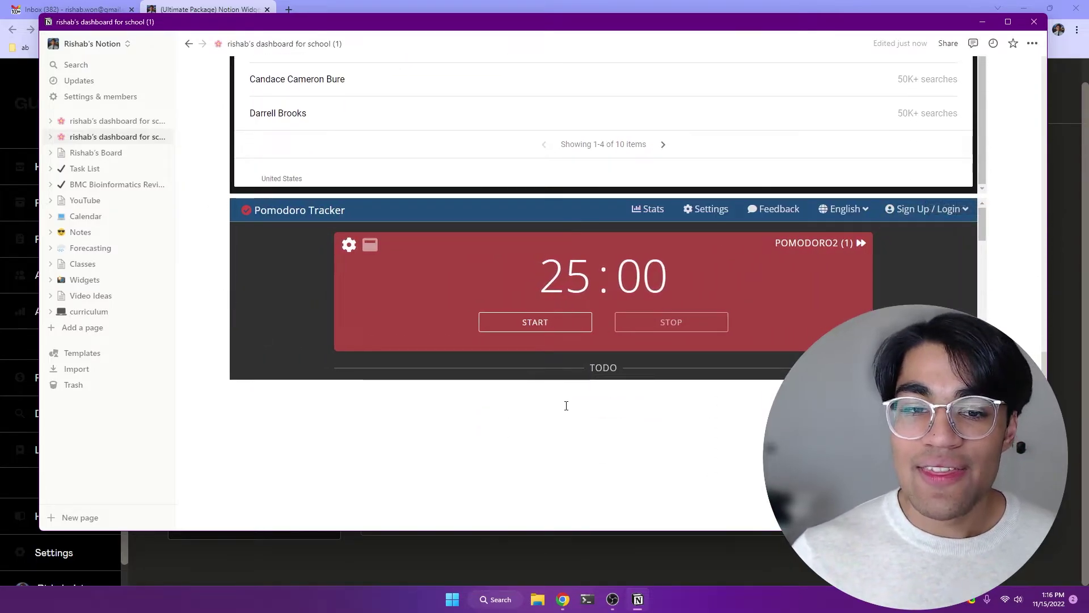
scroll(567, 405, "up", 4)
scroll(584, 360, "down", 4)
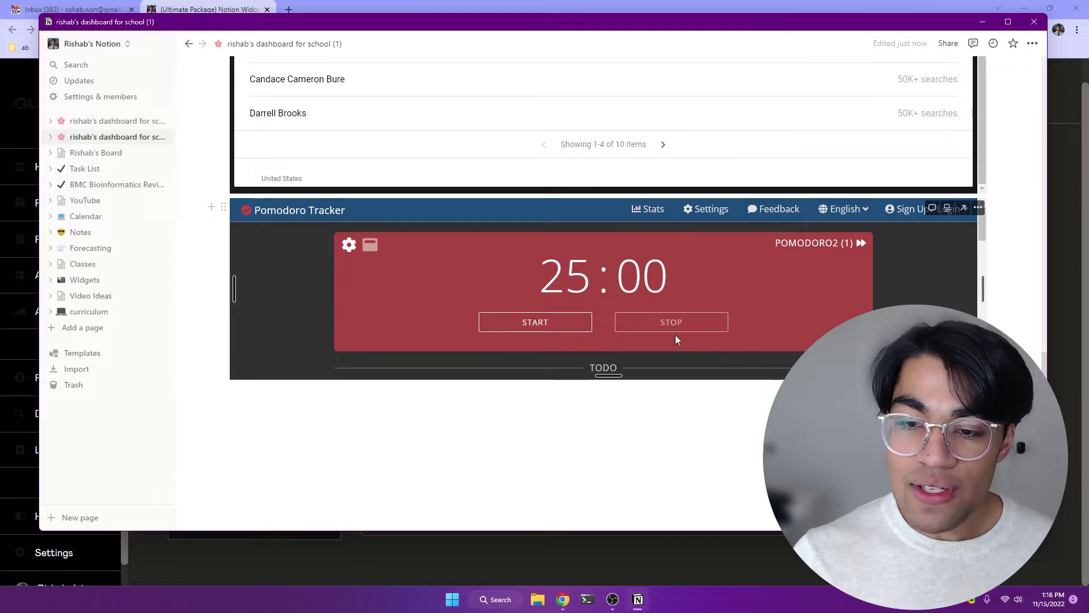
Test the Pomodoro timer's start, add-minute and reset, then leave the 25:00 countdown running.
left_click(566, 323)
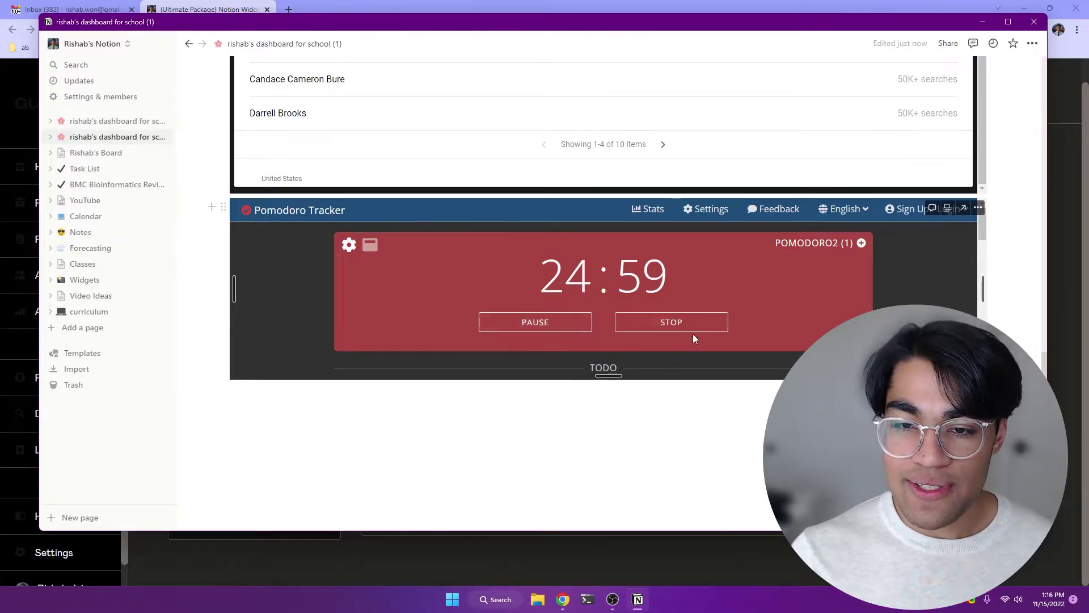
left_click(672, 322)
left_click(772, 540)
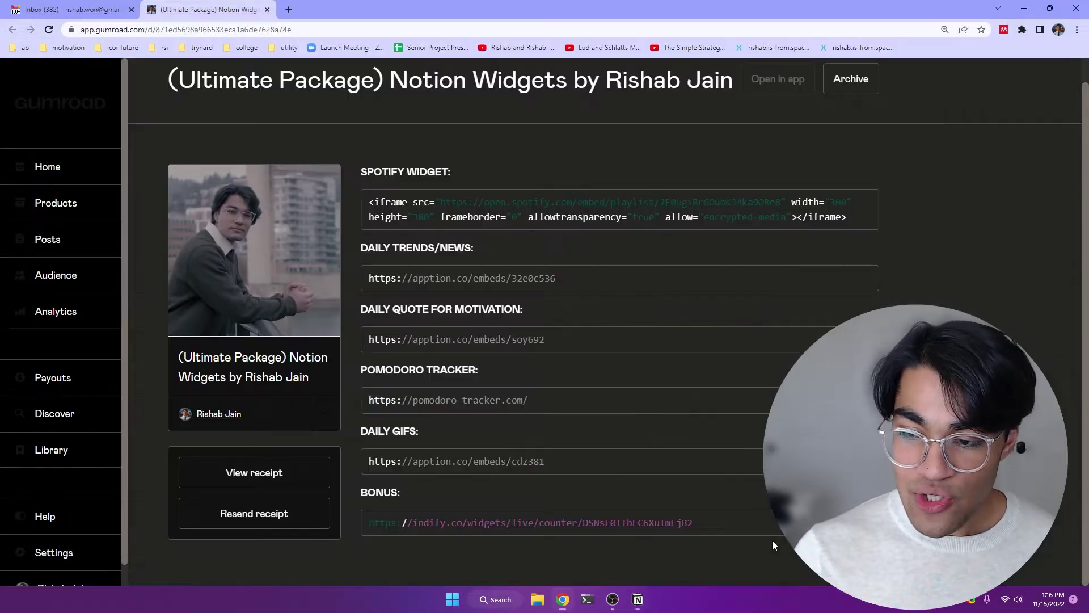
left_click(638, 599)
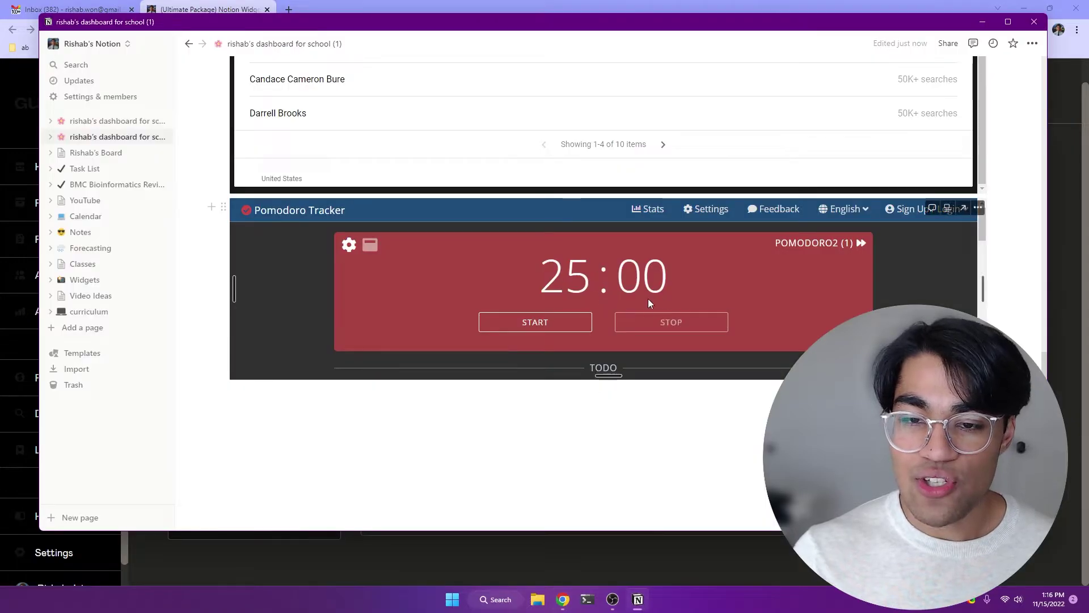
left_click(587, 322)
left_click(861, 243)
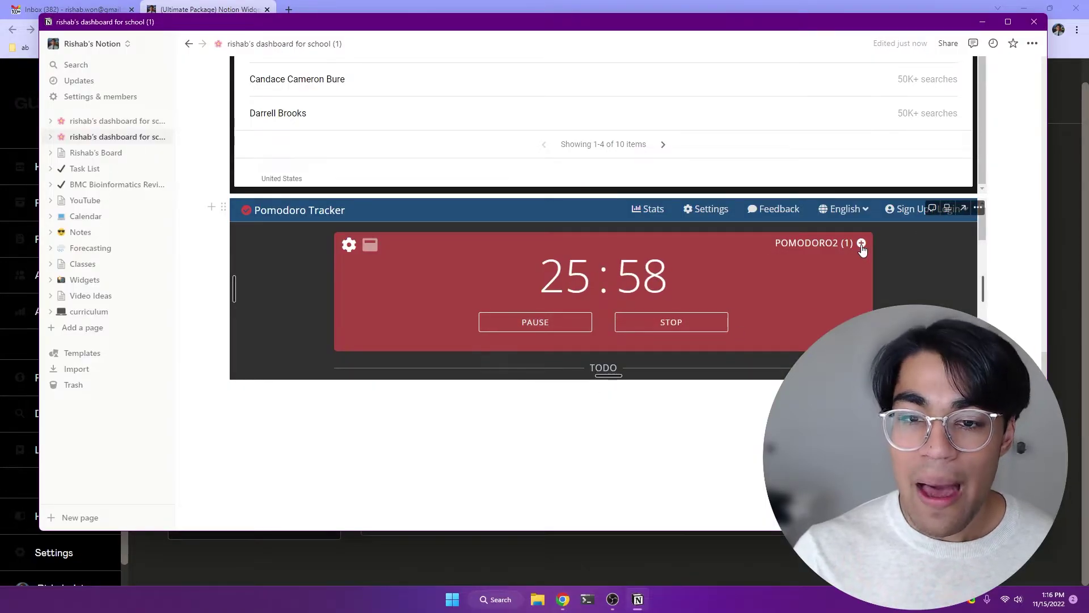
left_click(719, 320)
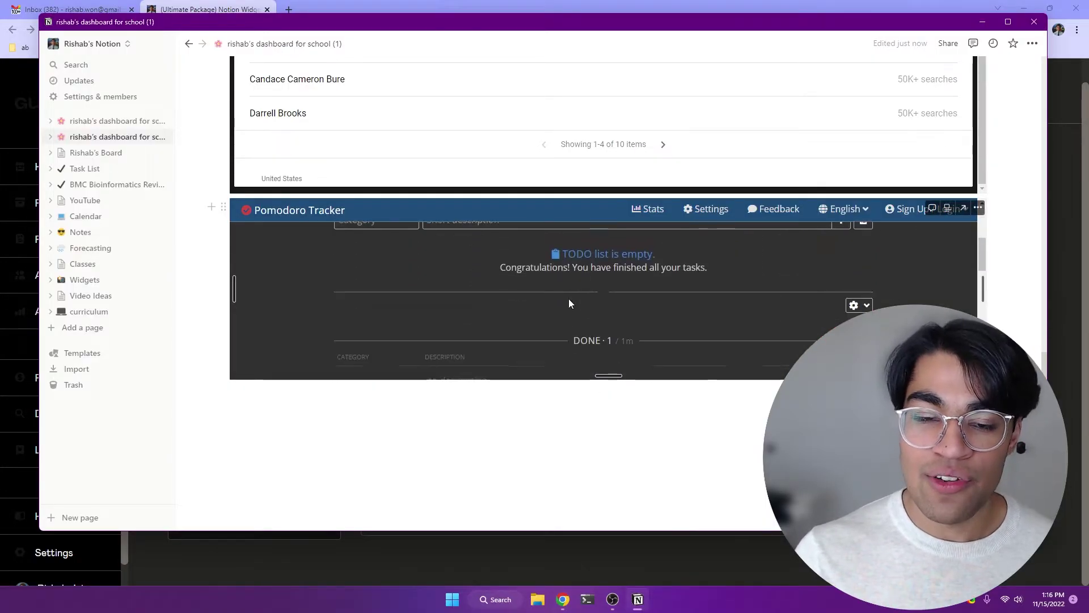
left_click(570, 318)
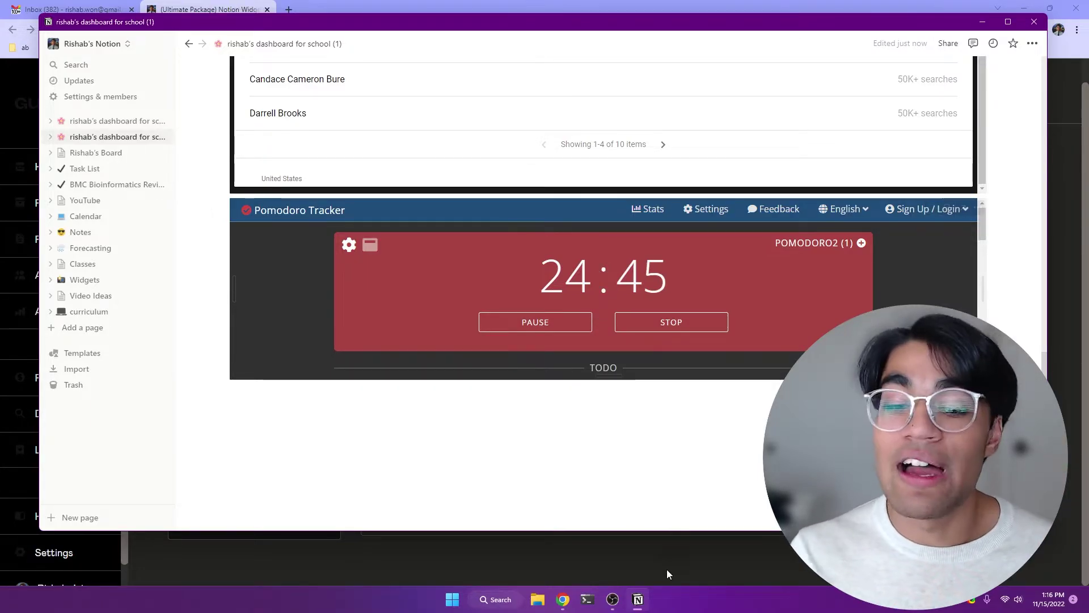
Embed the DAILY GIFS link from Gumroad on a new line under the page title.
left_click(638, 599)
left_click_drag(545, 461, 368, 461)
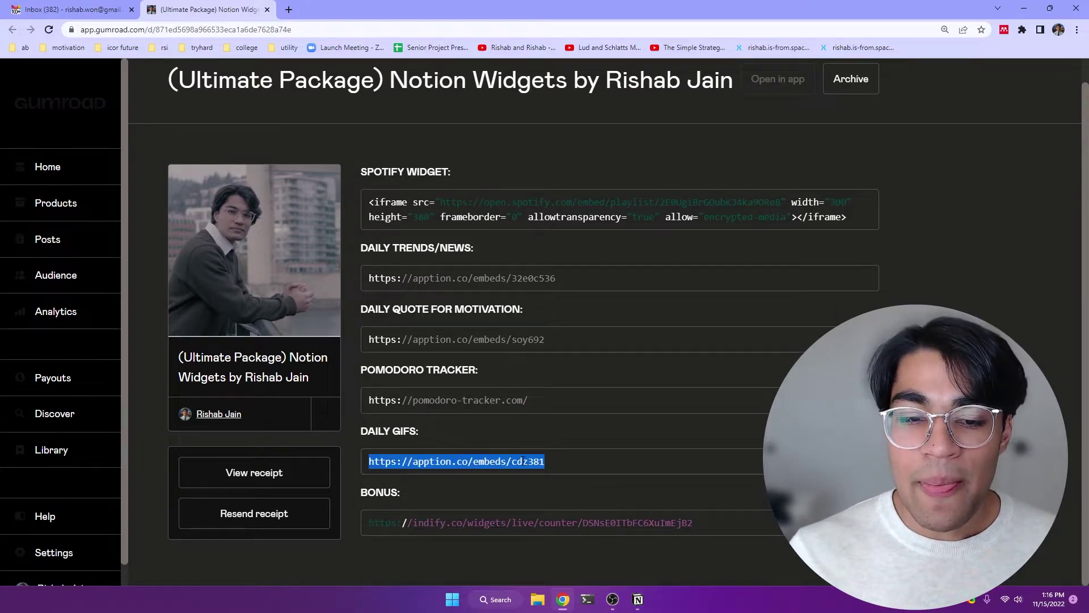
key("alt+Tab")
scroll(597, 323, "up", 10)
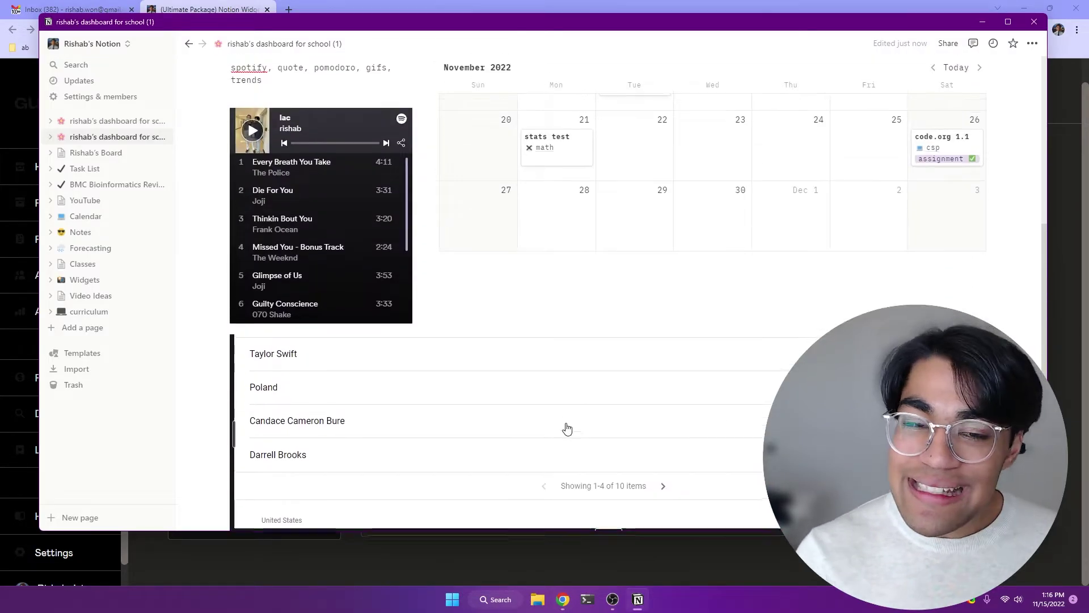
scroll(598, 323, "up", 5)
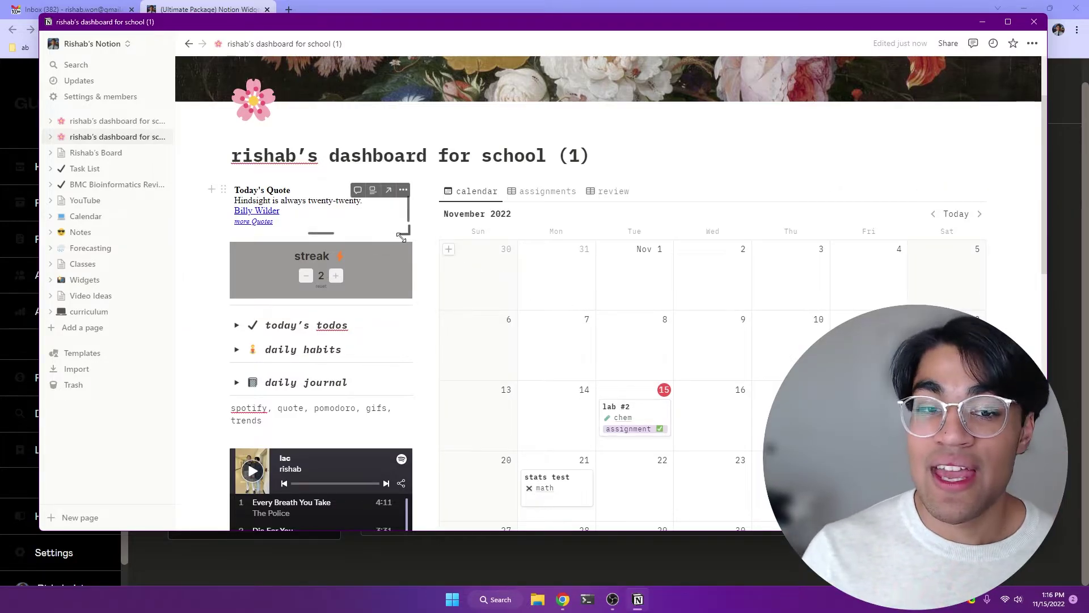
left_click(604, 158)
key("Return")
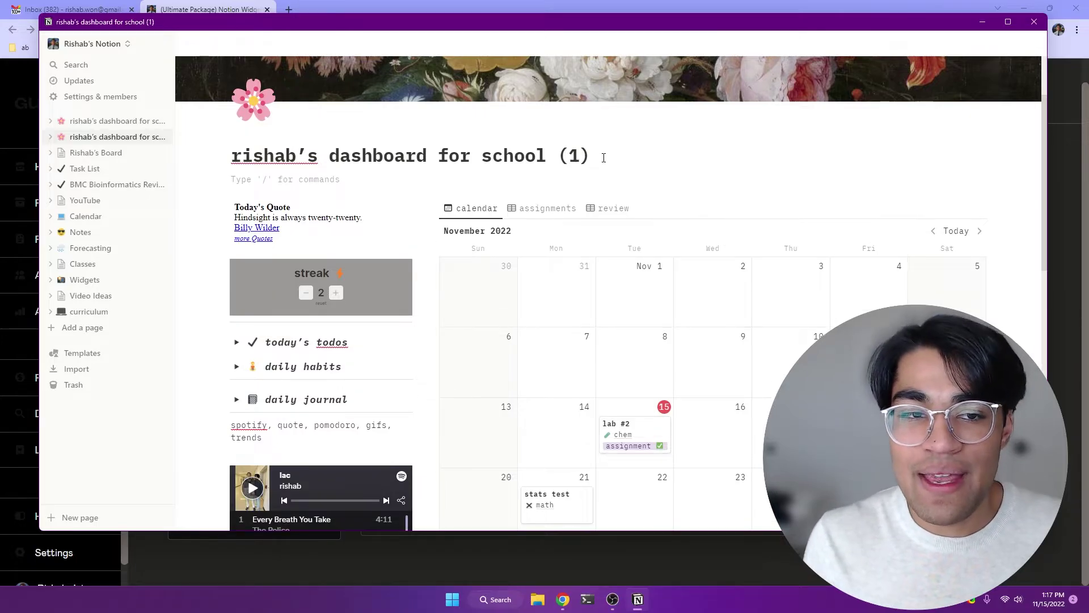
type("/embed")
key("Return")
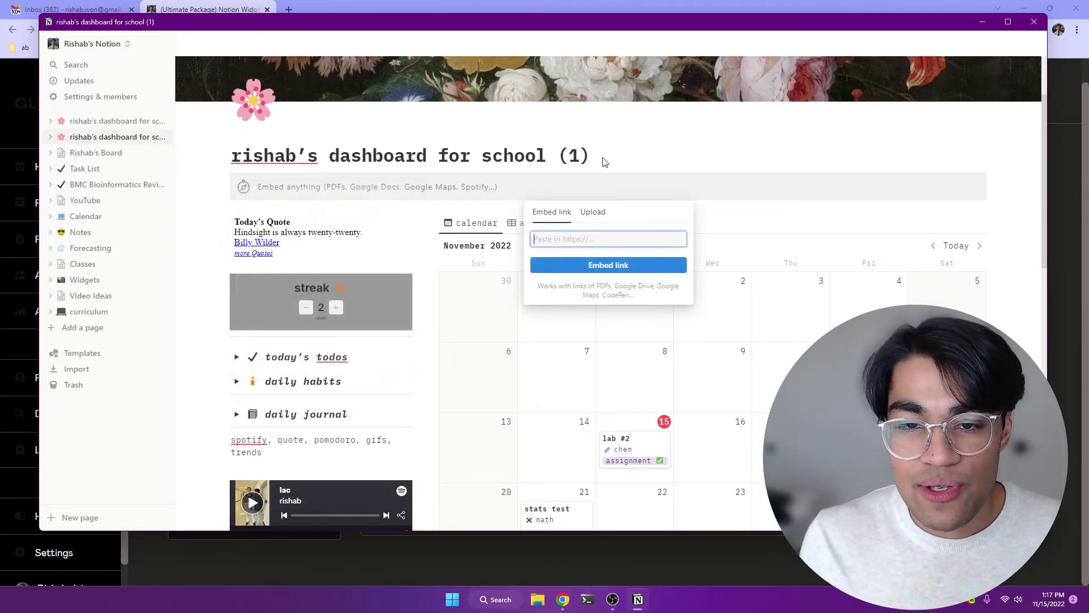
key("Return")
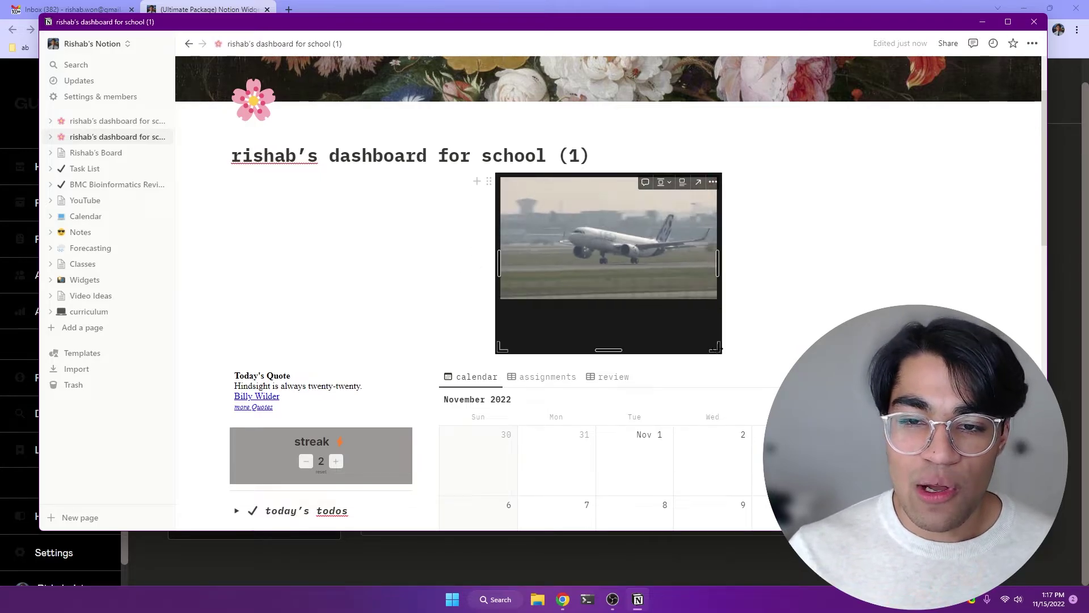
Shrink the runway GIF and move it into the left column above the streak counter.
left_click_drag(717, 347, 719, 293)
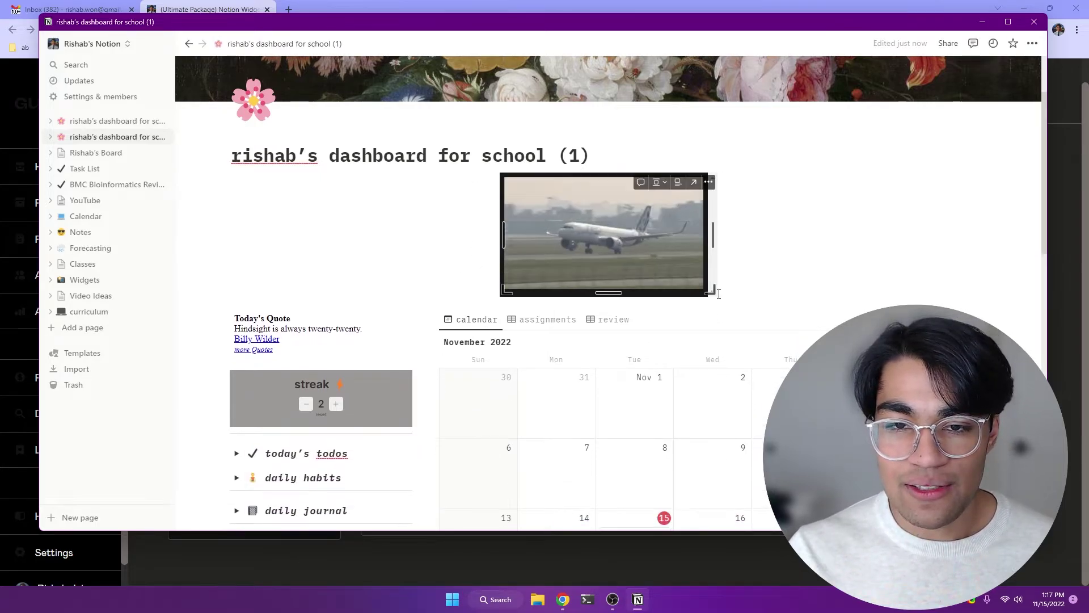
scroll(601, 209, "up", 2)
scroll(547, 188, "down", 4)
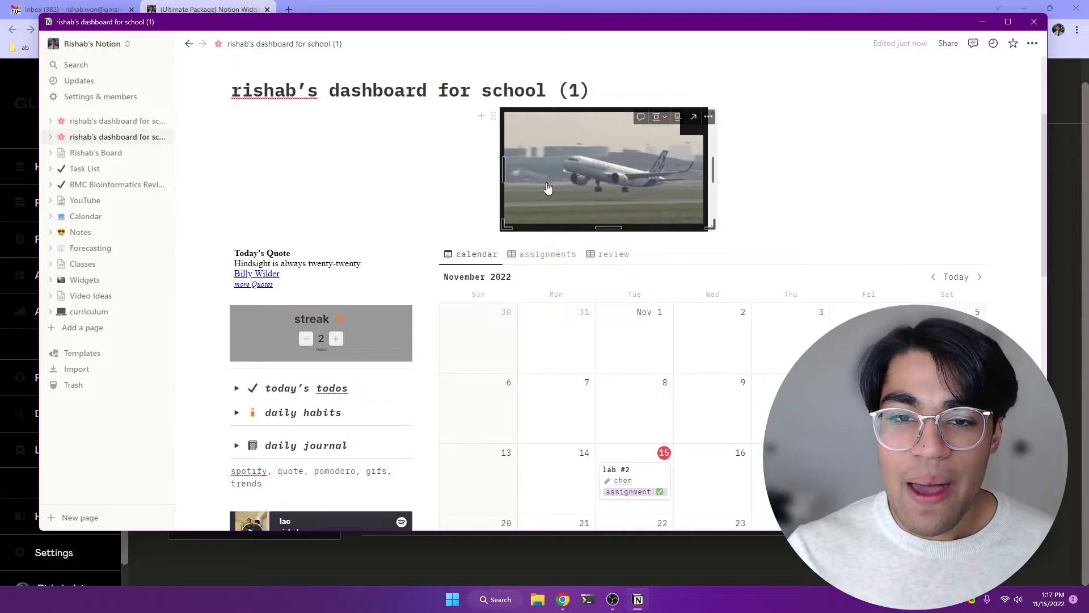
mouse_move(494, 116)
left_mouse_down()
mouse_move(428, 236)
mouse_move(326, 364)
mouse_move(316, 300)
left_mouse_up()
scroll(542, 323, "down", 3)
scroll(550, 317, "up", 5)
scroll(553, 322, "down", 5)
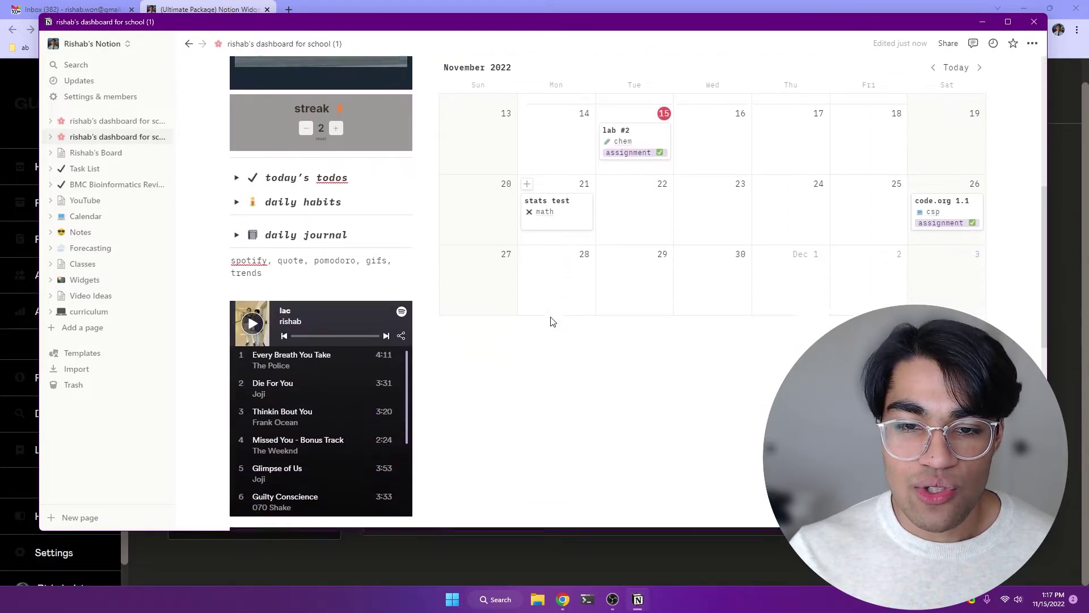
scroll(553, 322, "down", 3)
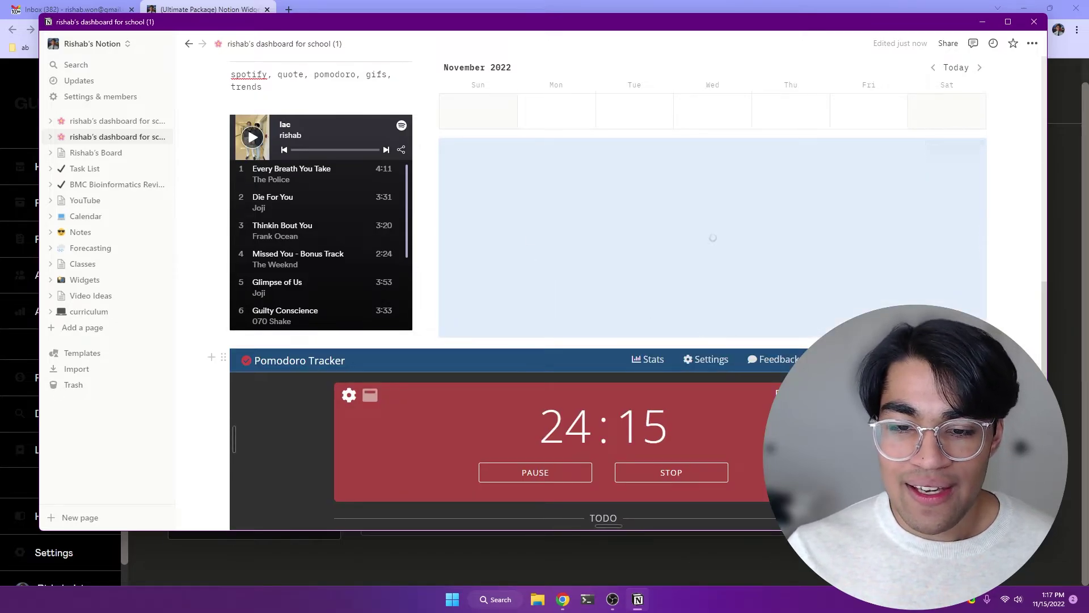
scroll(554, 305, "up", 8)
scroll(553, 305, "down", 9)
scroll(608, 257, "down", 1)
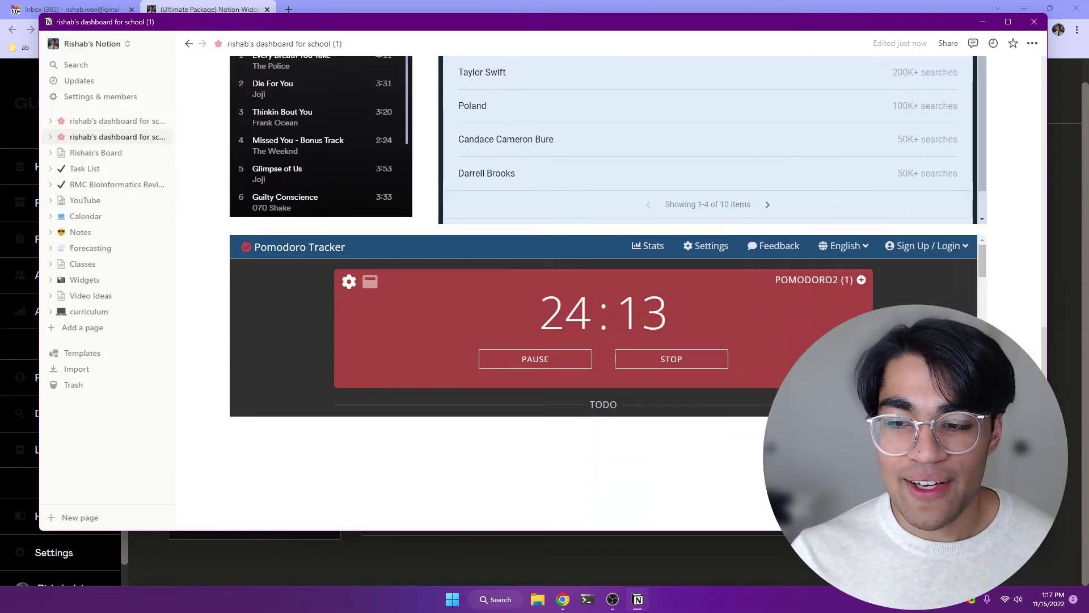
key("alt+Tab")
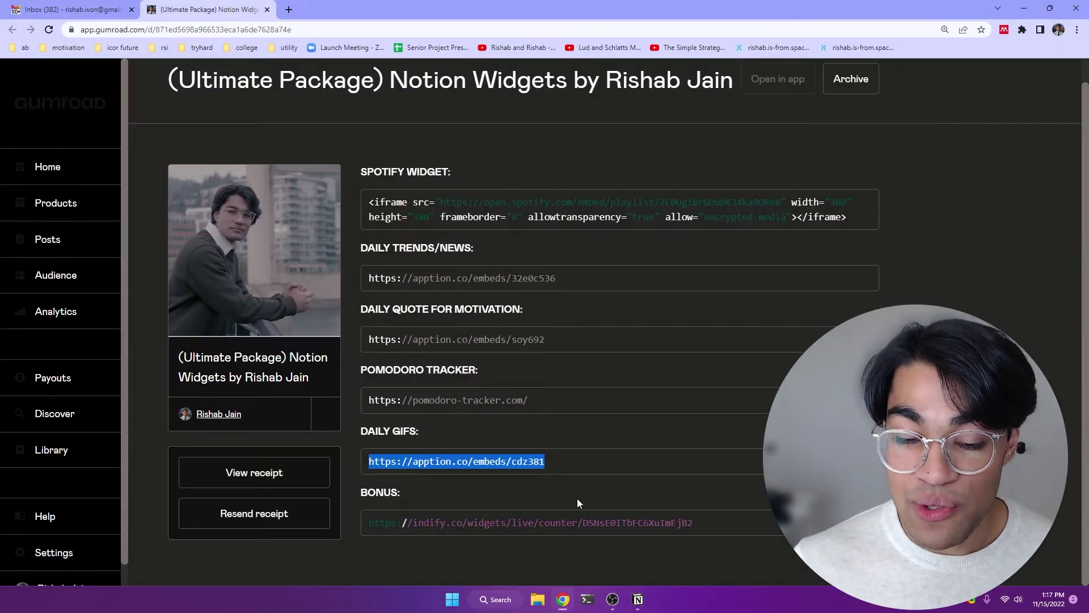
Embed the bonus streak counter link from Gumroad below the Pomodoro timer.
triple_click(580, 514)
key("alt+Tab")
left_click(597, 459)
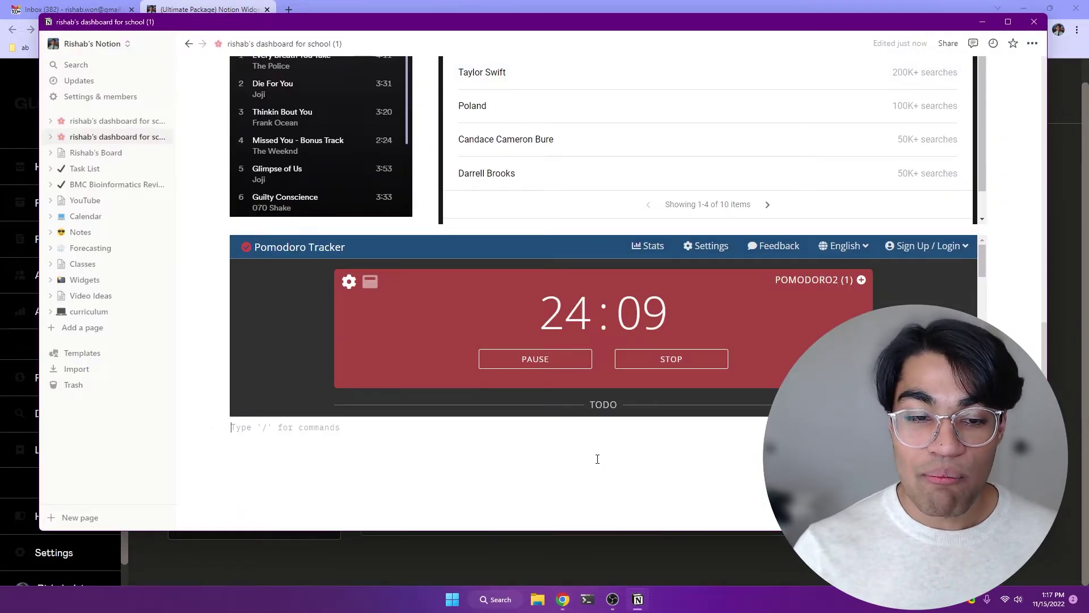
type("/e")
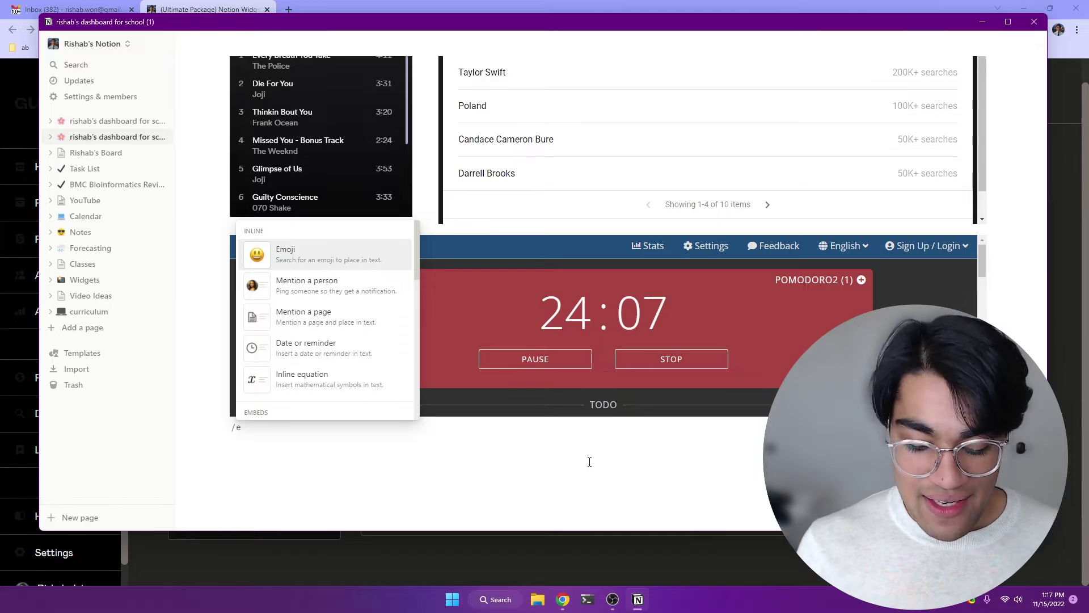
type("mbed")
key("Return")
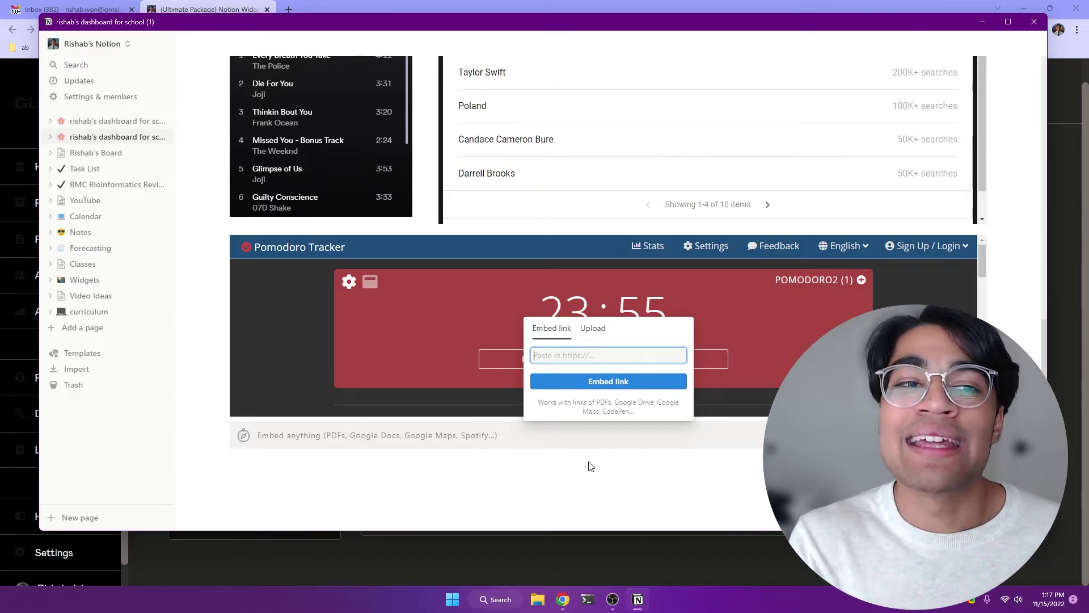
key("ctrl+v")
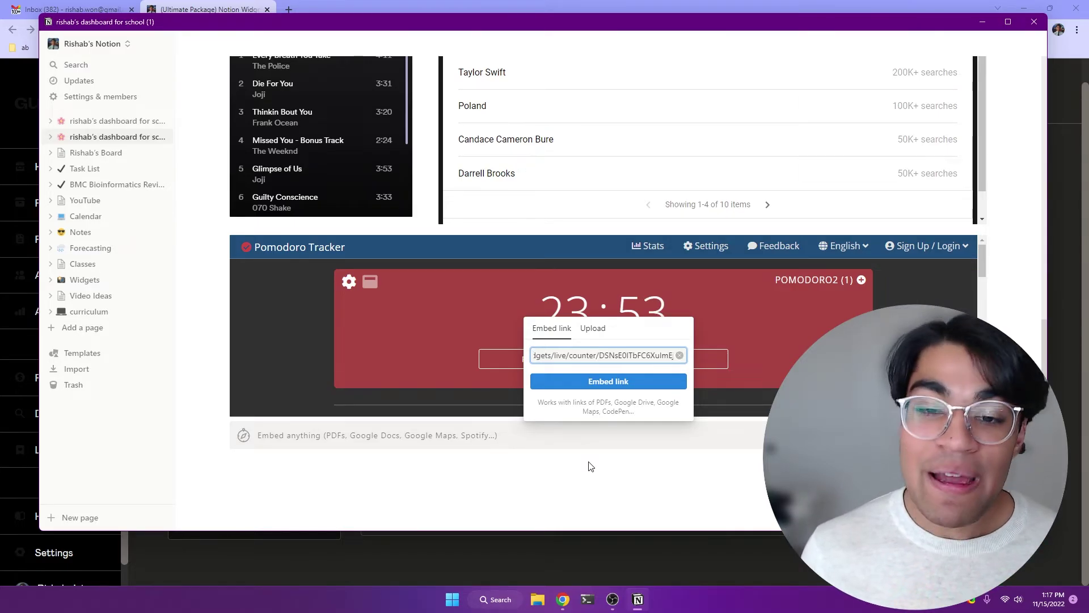
key("Return")
scroll(584, 431, "down", 2)
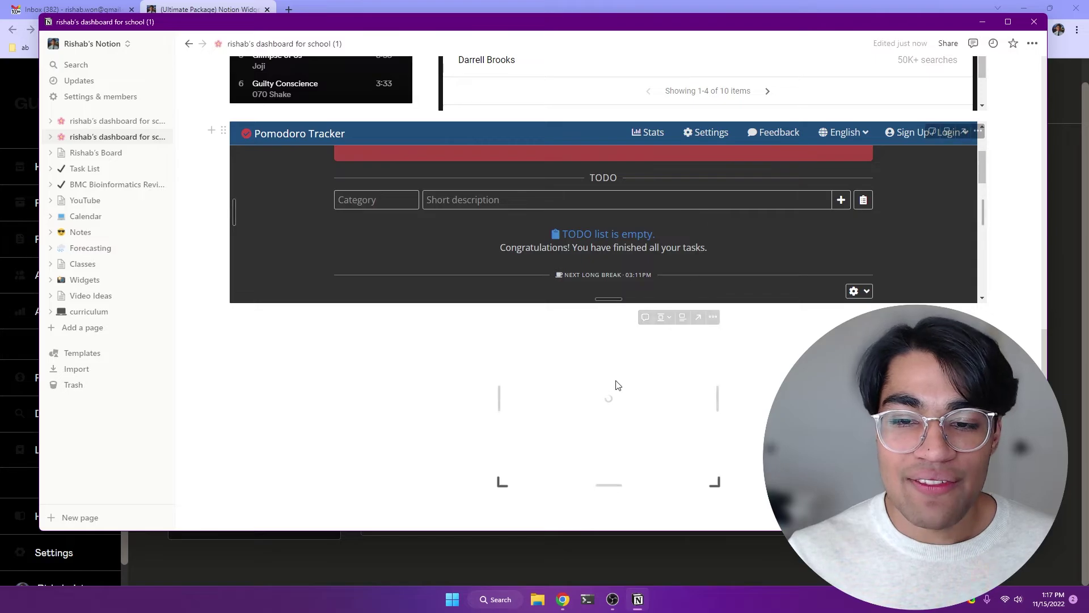
Shrink the streak counter and move it under the daily GIF.
mouse_move(721, 490)
left_mouse_down()
mouse_move(710, 433)
mouse_move(675, 366)
left_mouse_up()
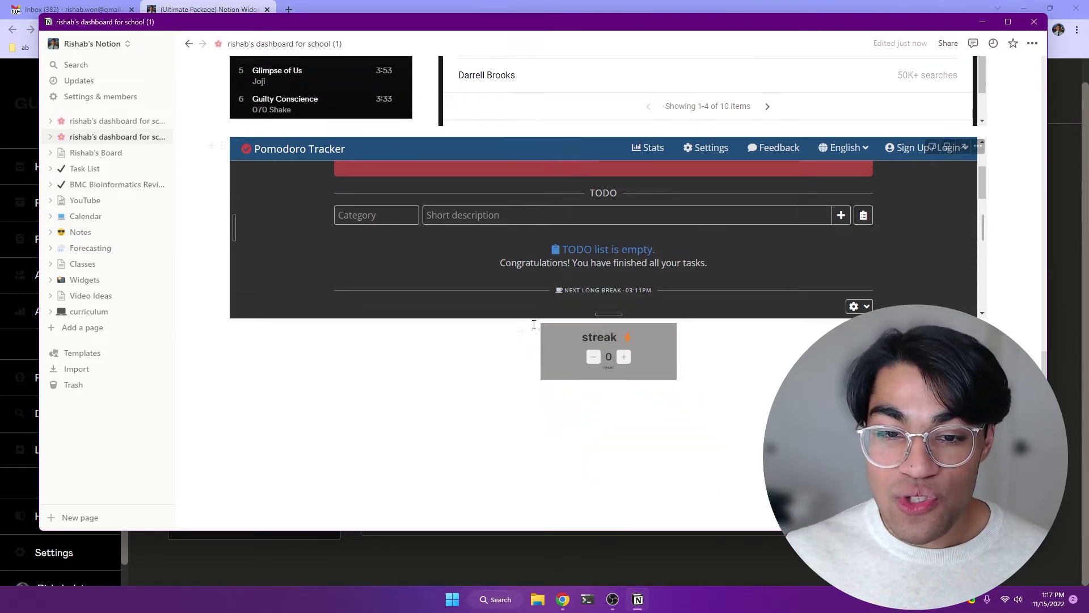
mouse_move(529, 330)
left_mouse_down()
mouse_move(208, 374)
mouse_move(250, 355)
left_mouse_up()
mouse_move(534, 332)
left_mouse_down()
mouse_move(282, 347)
mouse_move(389, 453)
left_mouse_up()
scroll(397, 414, "up", 10)
scroll(397, 381, "down", 4)
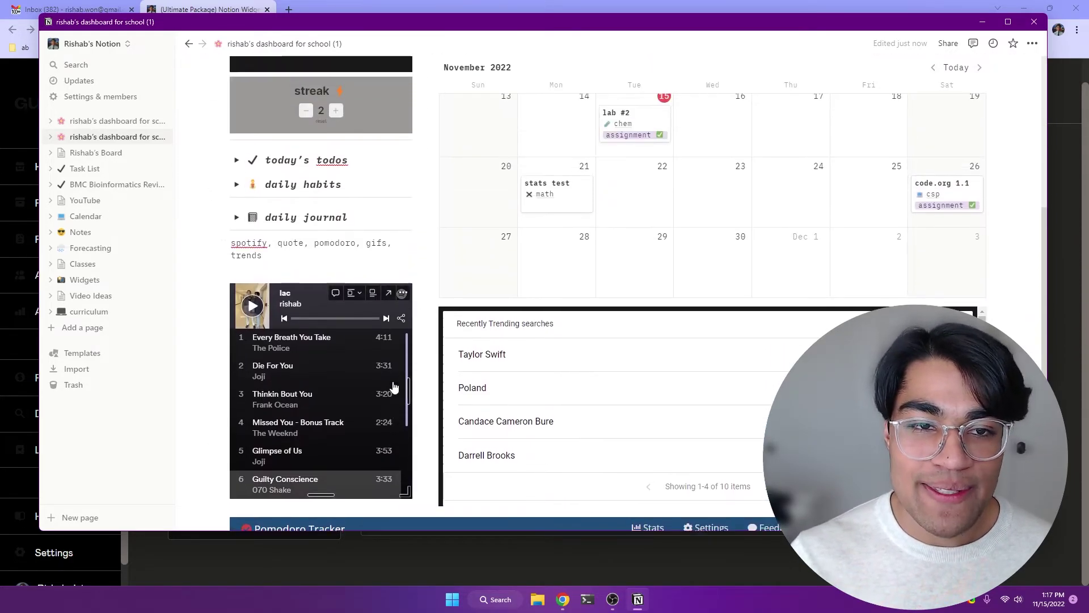
Raise the streak count by one, toggle daily habits open and closed, then reset the count to 0.
scroll(368, 352, "up", 3)
left_click(337, 283)
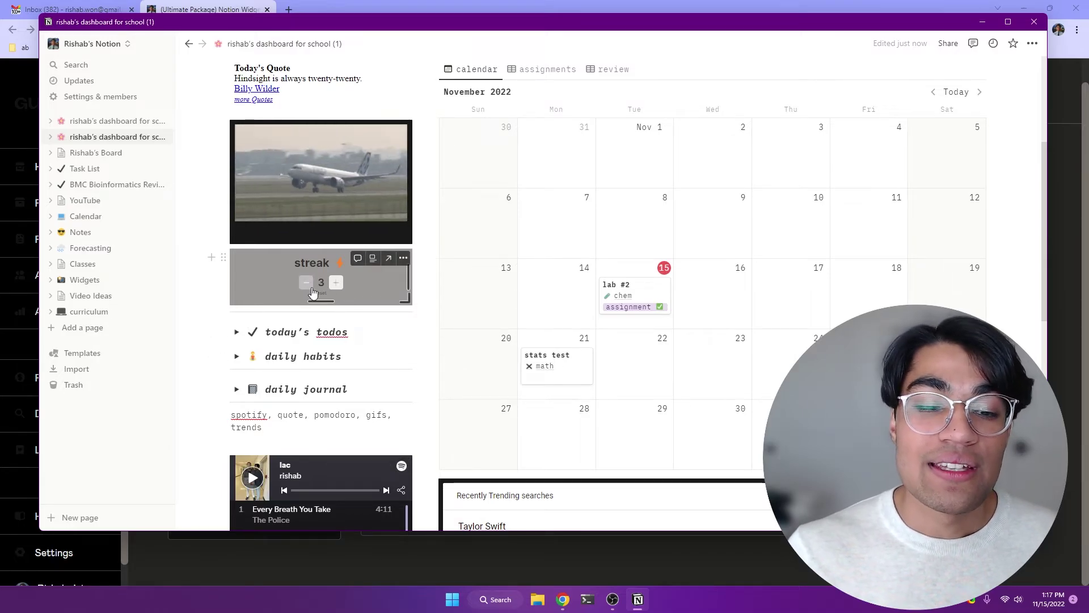
left_click(238, 358)
left_click(238, 357)
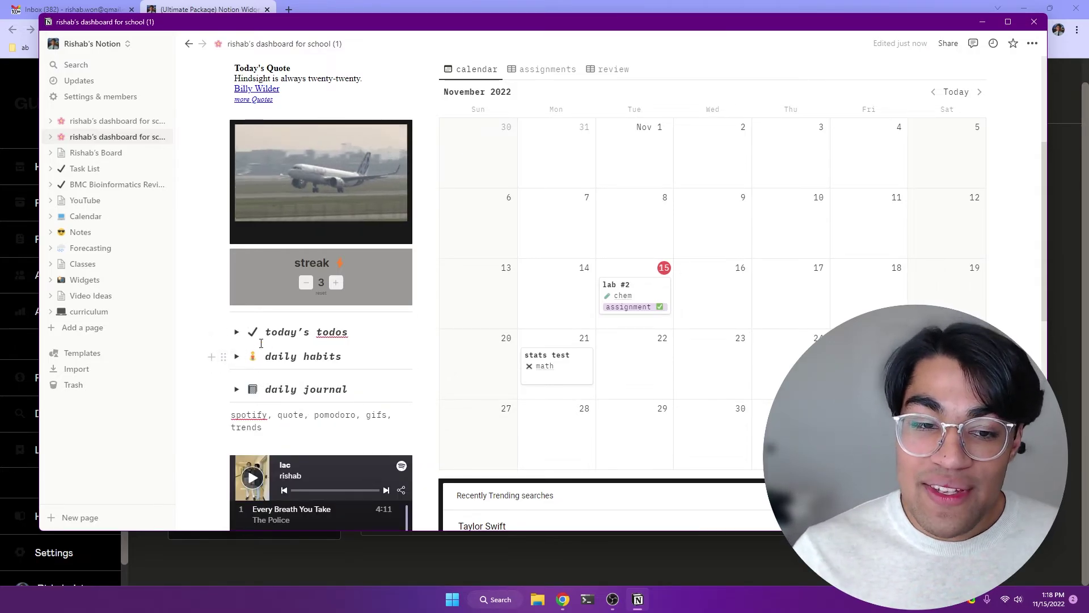
left_click(321, 294)
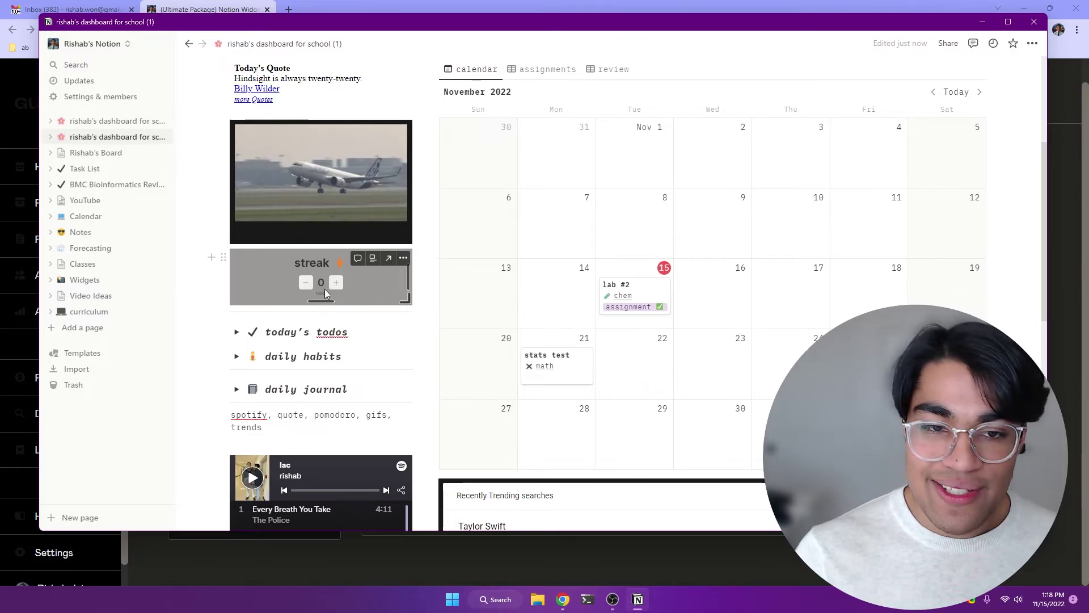
scroll(403, 326, "down", 3)
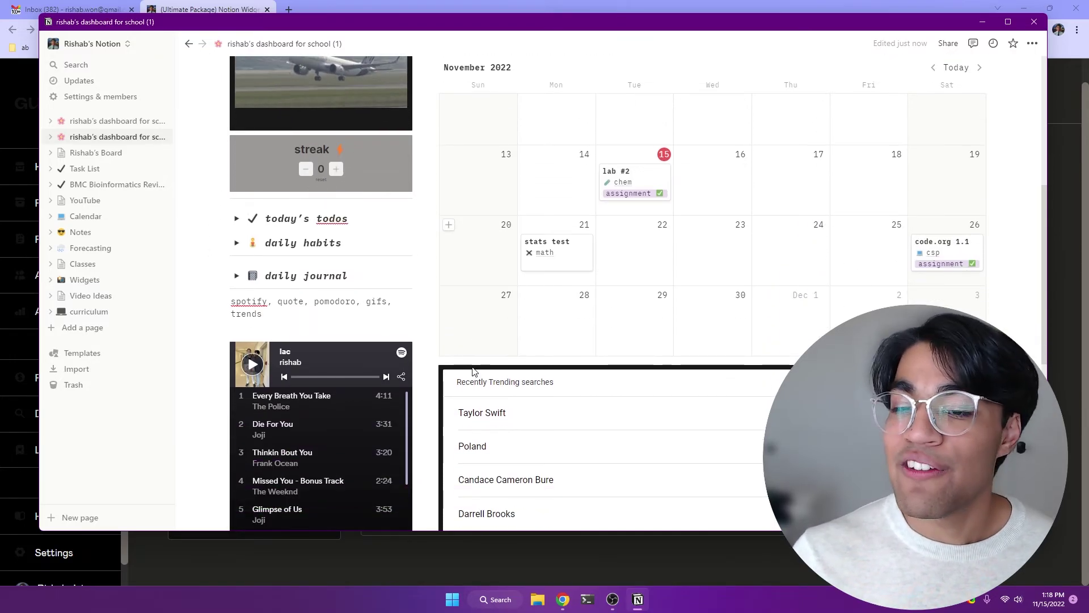
scroll(431, 346, "up", 6)
scroll(454, 363, "down", 2)
scroll(465, 372, "up", 2)
scroll(460, 363, "down", 15)
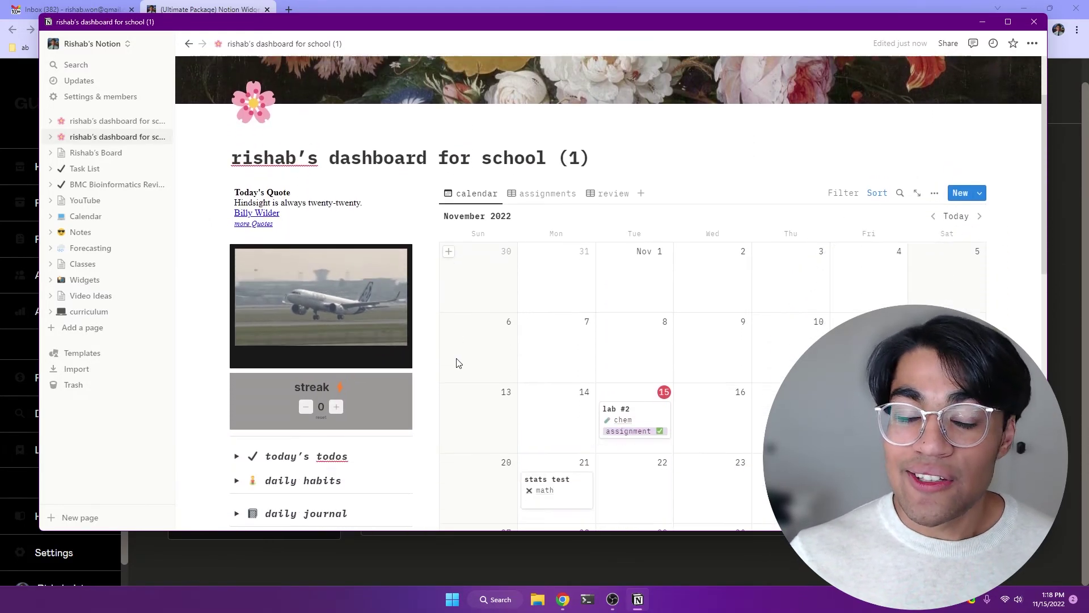
scroll(449, 322, "up", 15)
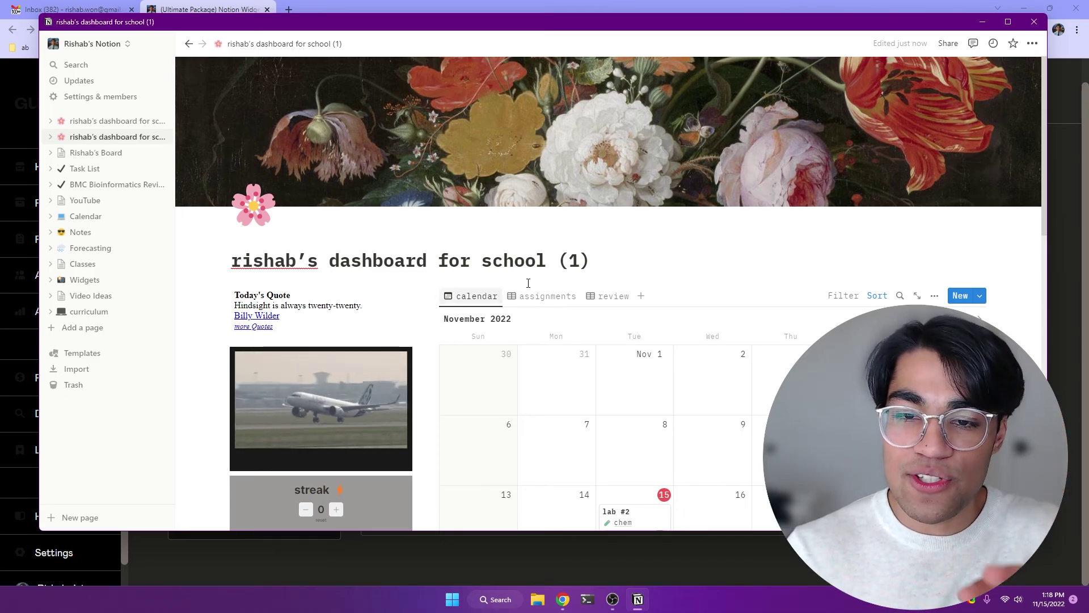
scroll(544, 284, "down", 3)
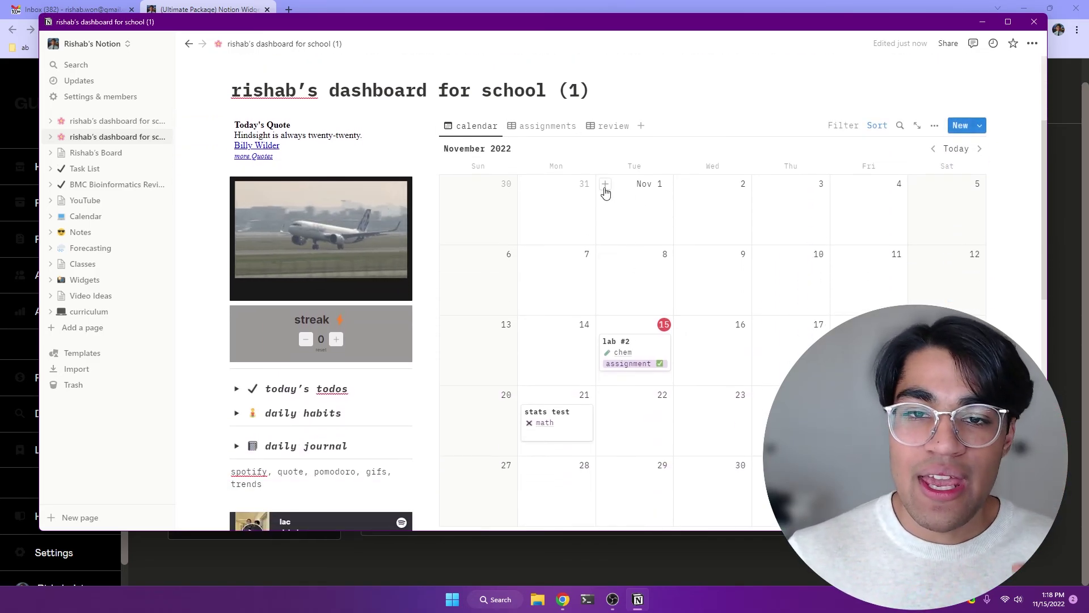
scroll(640, 315, "down", 2)
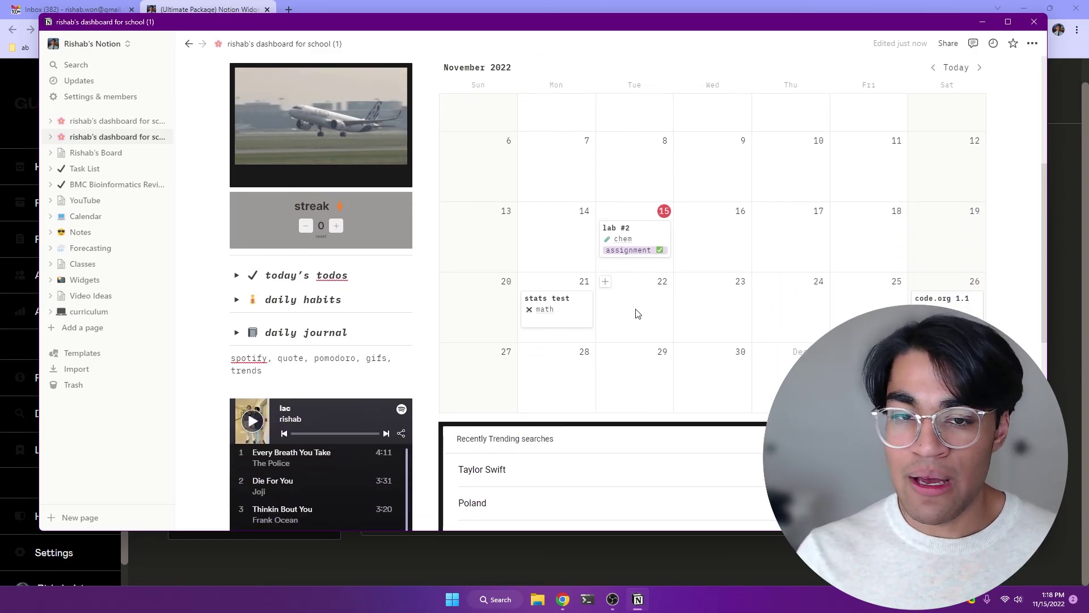